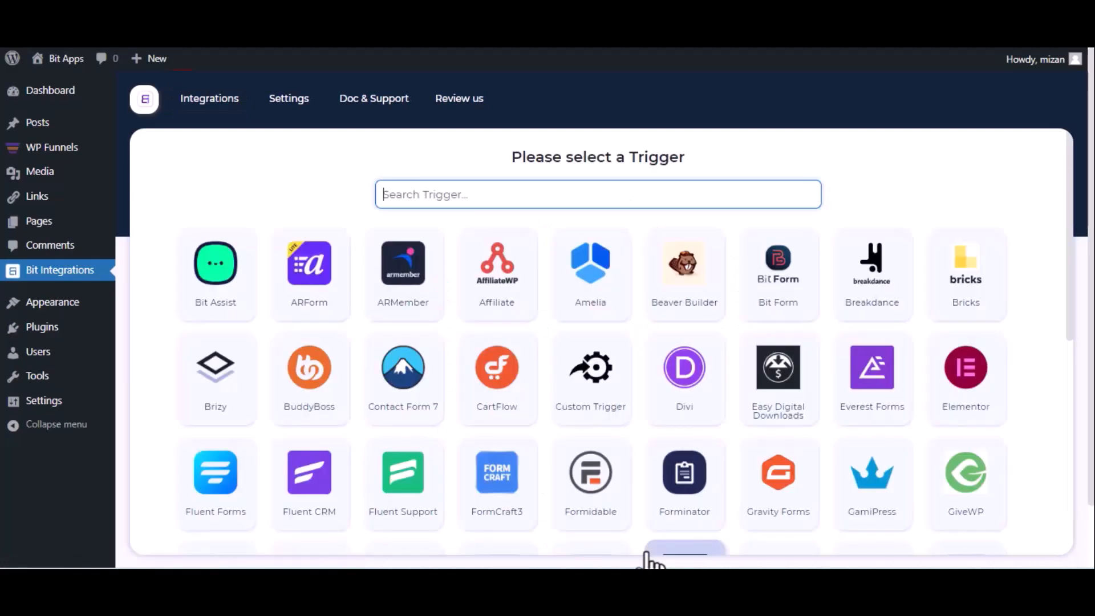
- Select WPFunnels as the trigger, copy its webhook URL and start fetching incoming data
text(wp)
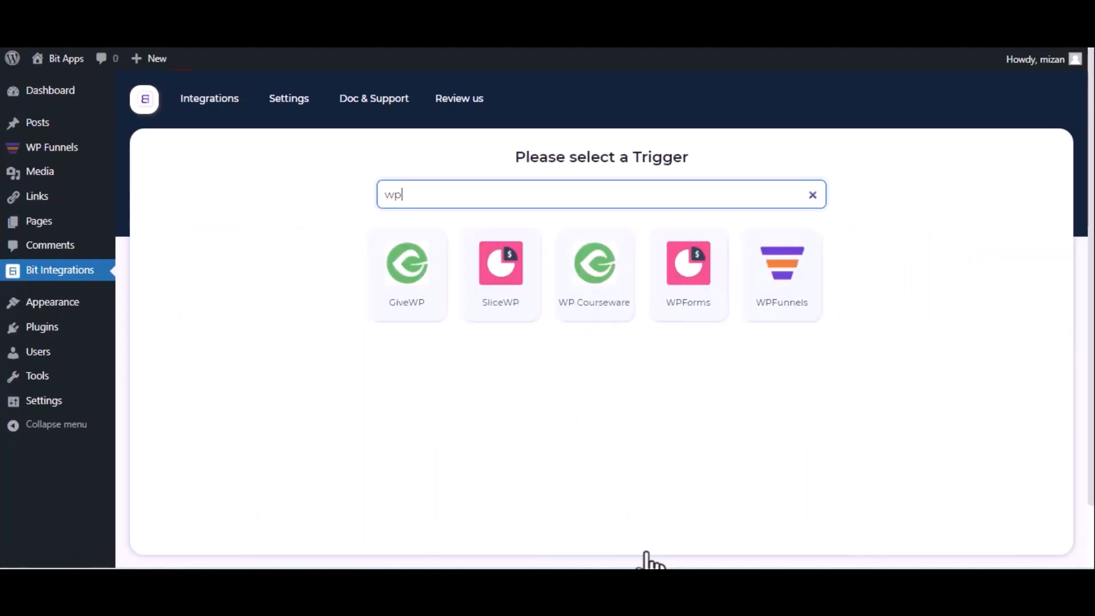
click(769, 301)
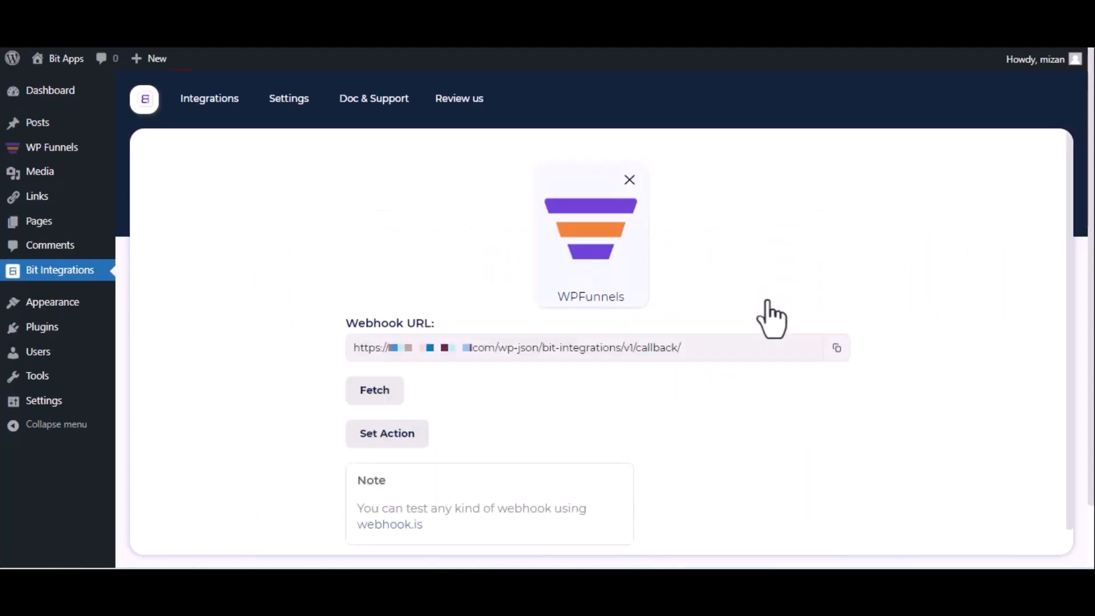
click(836, 349)
click(362, 397)
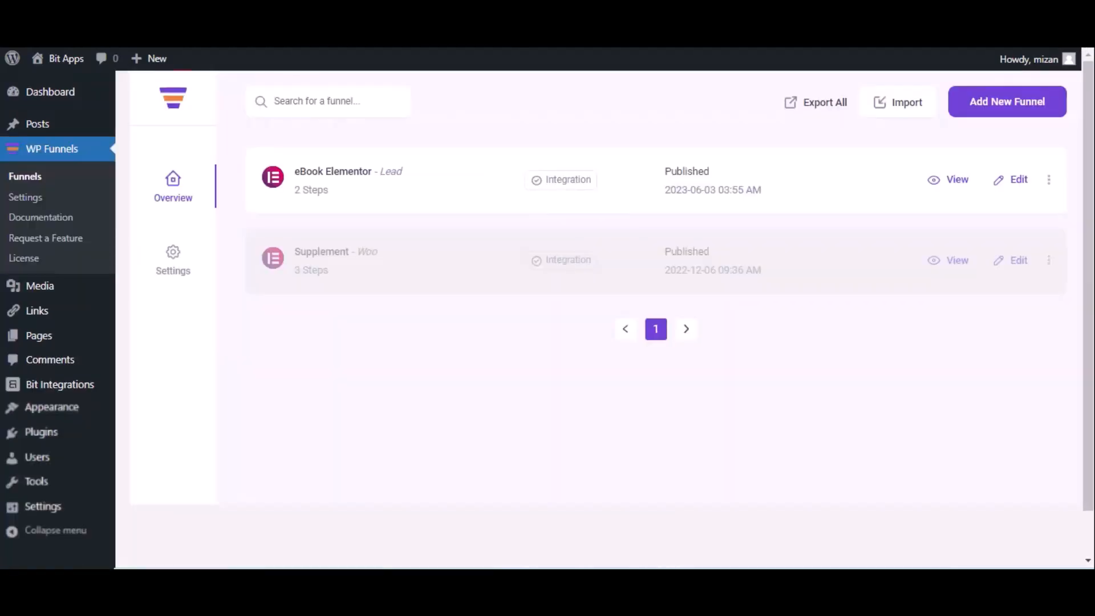
- On the eBook Elementor funnel, add a webhook named 'Bit Integrations' with the copied request URL
click(1018, 182)
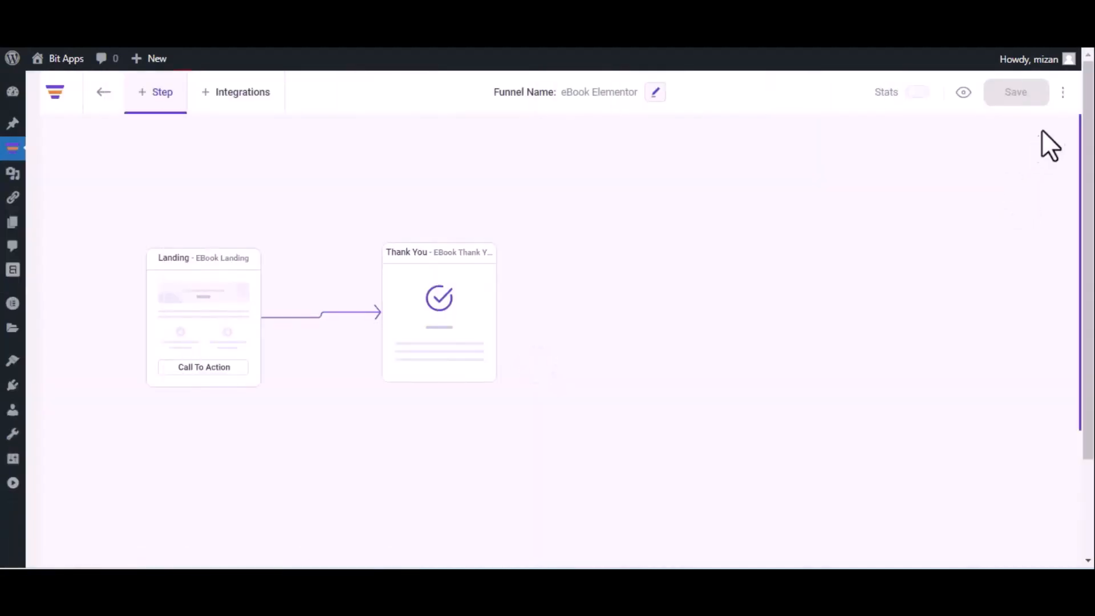
click(1063, 93)
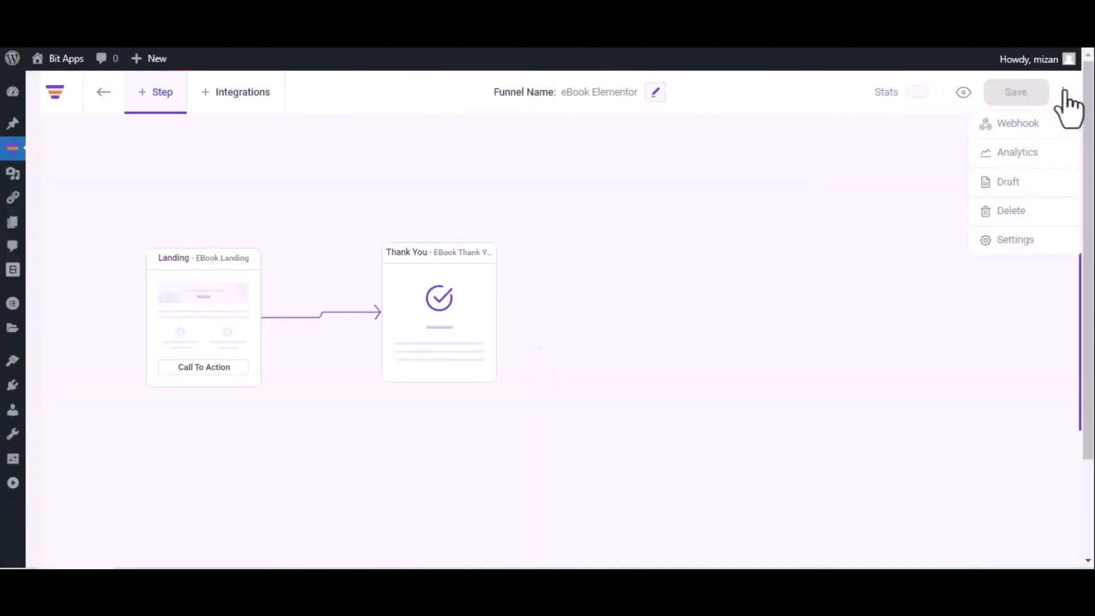
click(1041, 123)
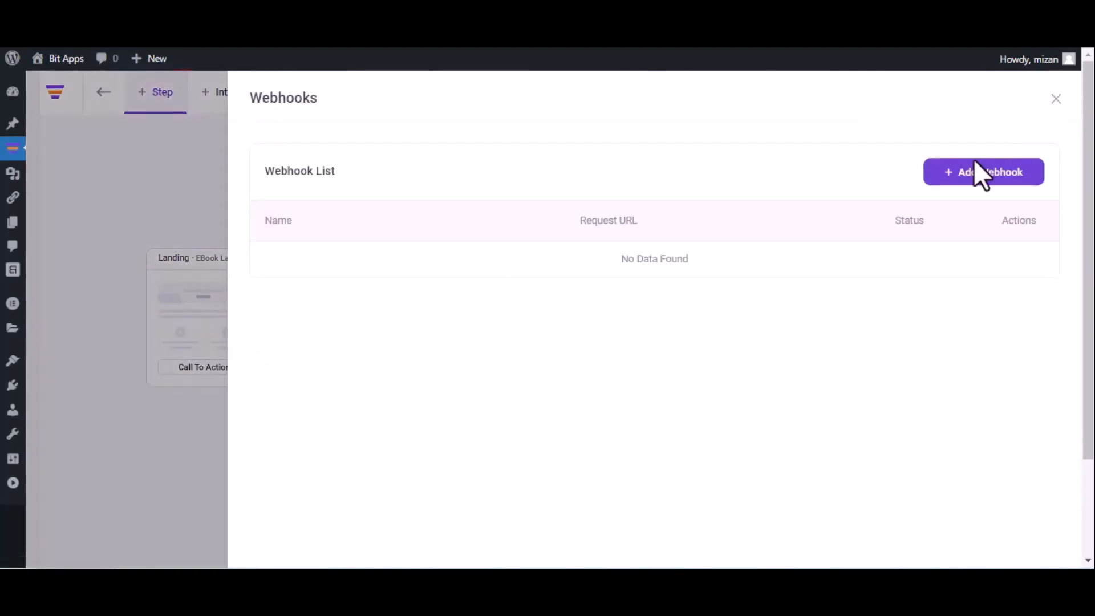
click(979, 174)
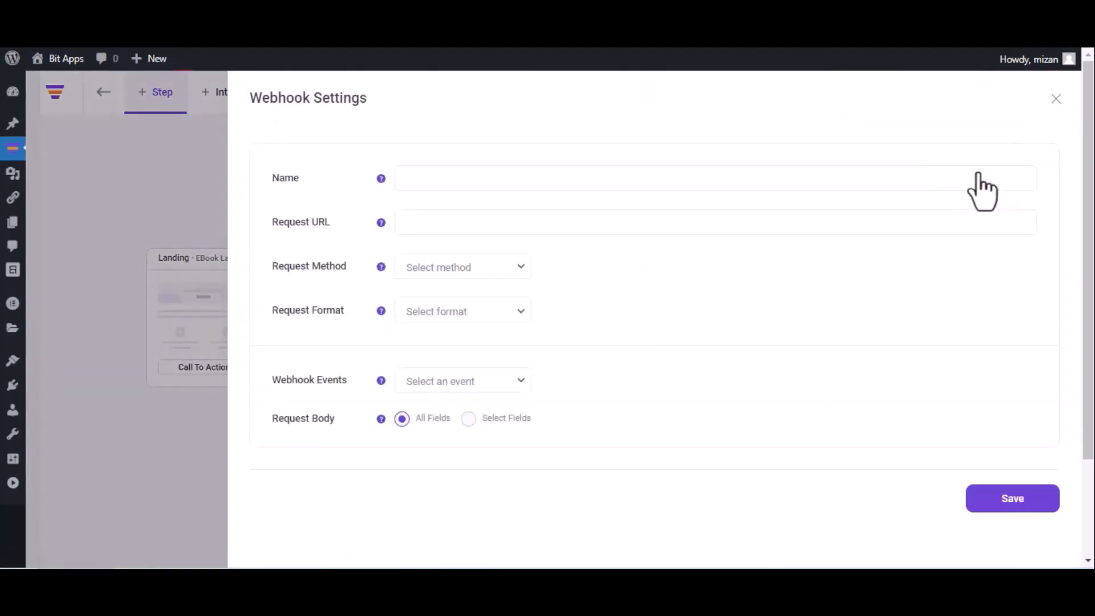
click(712, 184)
text(Bit Integrations)
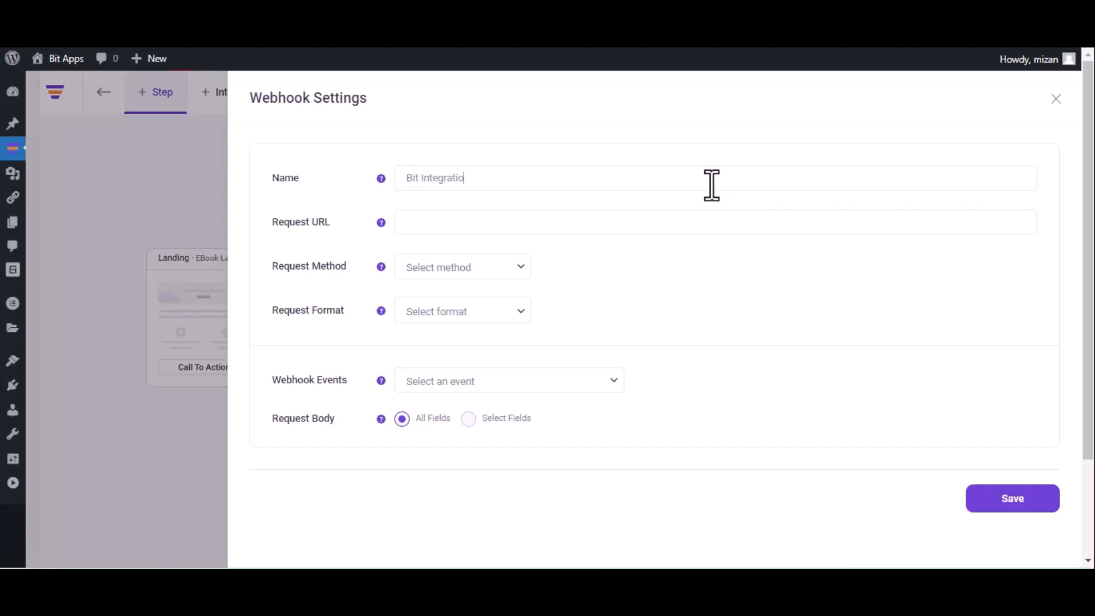
click(545, 221)
key(ctrl+v)
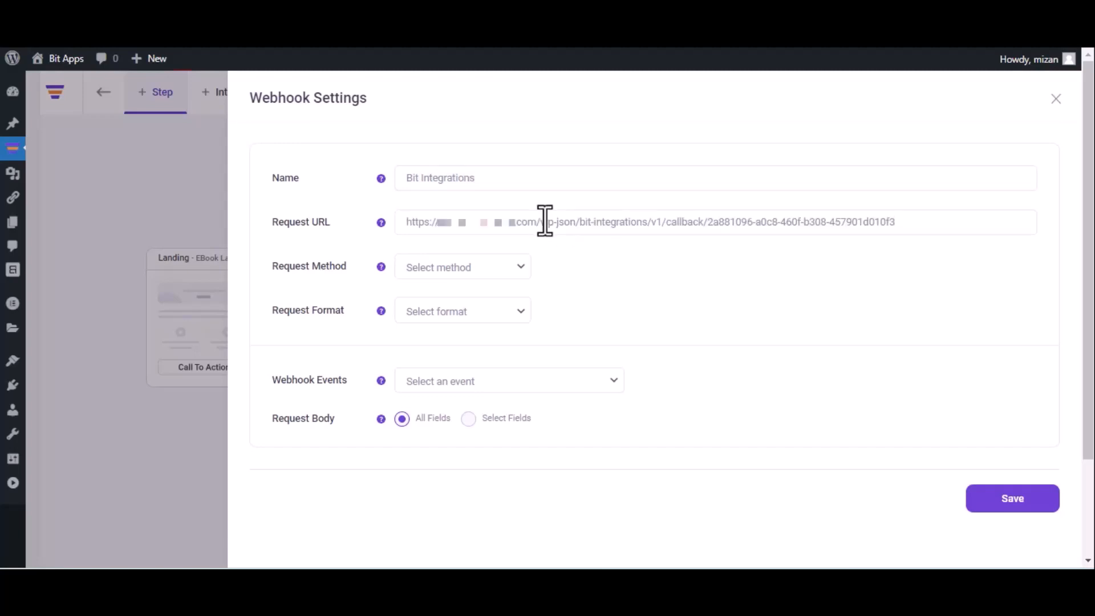
- Set the webhook to POST with JSON format, firing after the eBook Landing optin submission, and save it
click(470, 273)
click(460, 303)
click(463, 309)
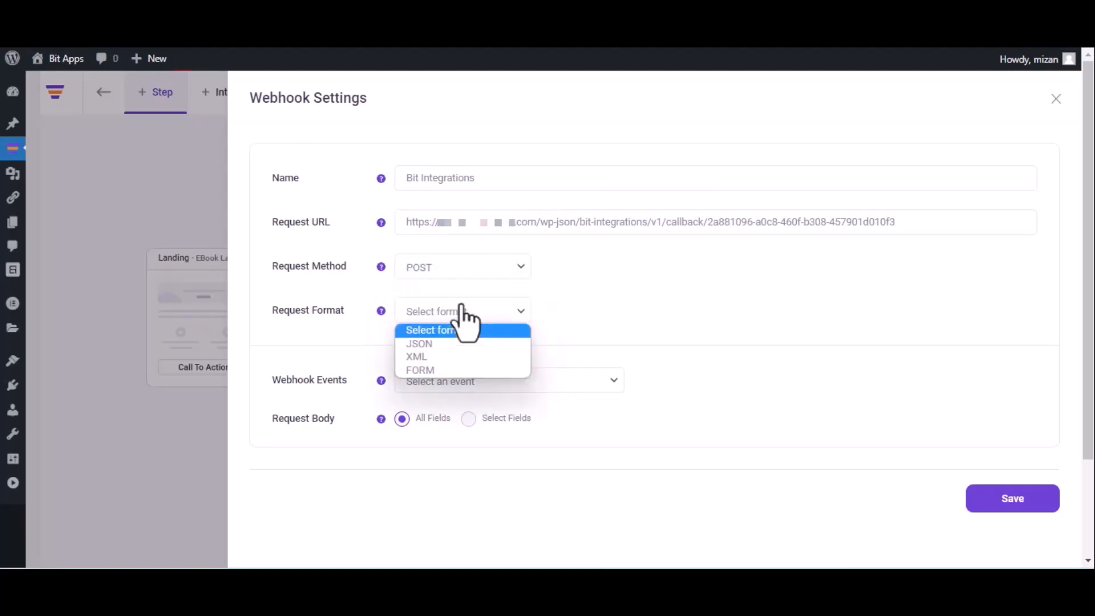
click(453, 343)
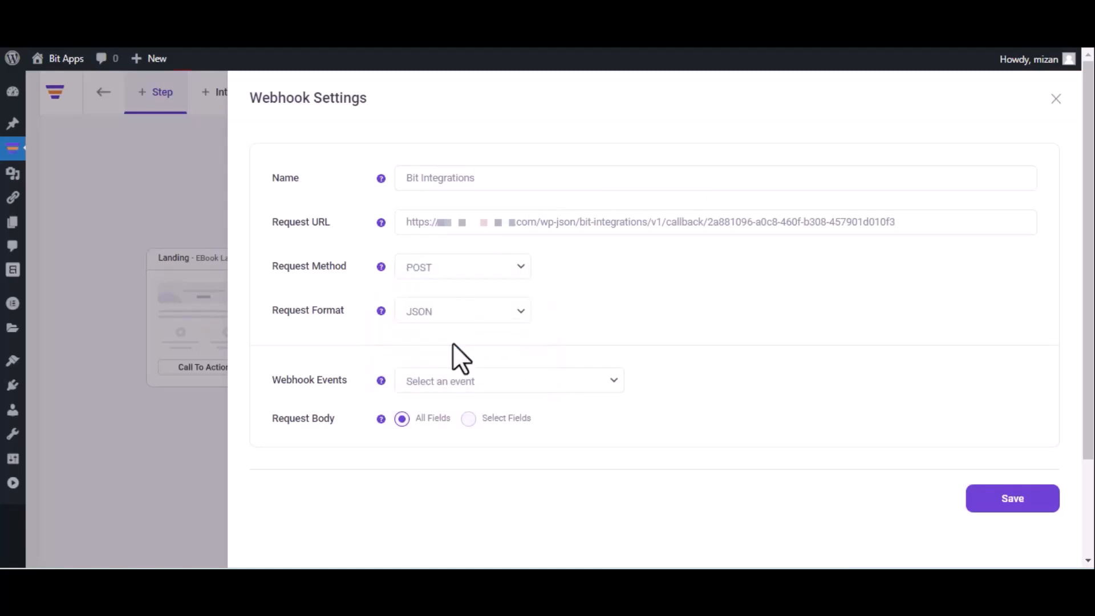
click(480, 377)
click(478, 415)
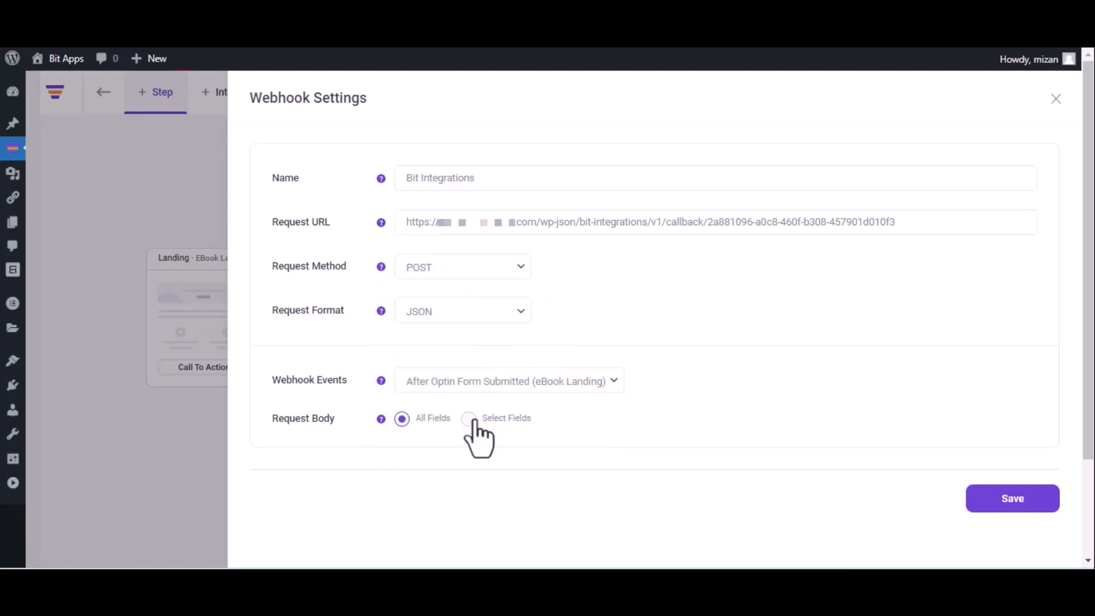
click(1010, 507)
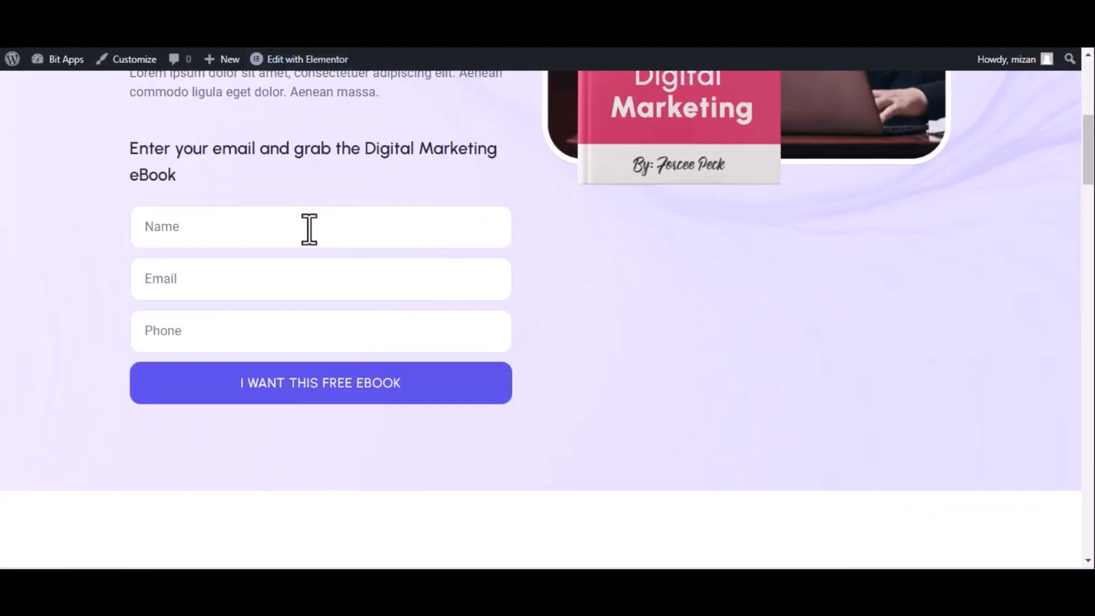
- Fill the eBook form with name 'Bit Integrations', a test e-mail and phone number, and submit it
click(309, 230)
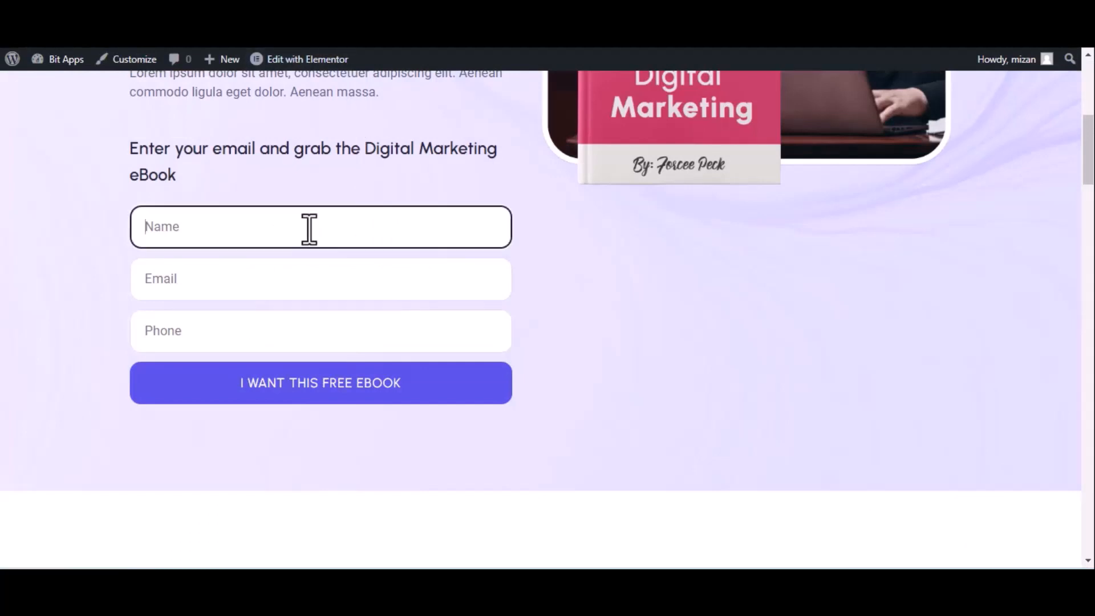
text(Bit Integrations)
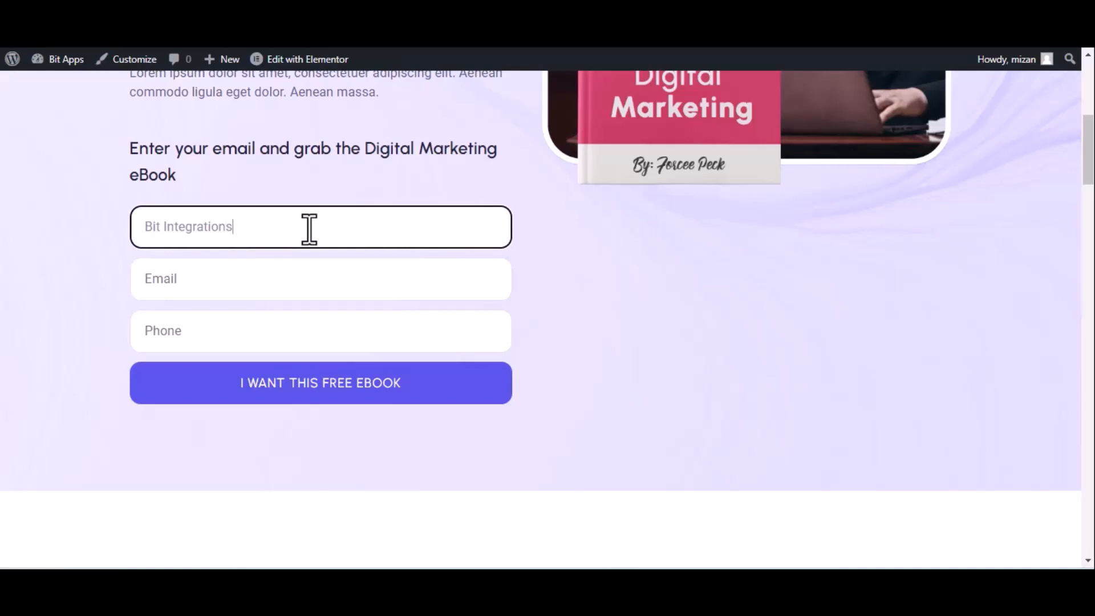
click(242, 291)
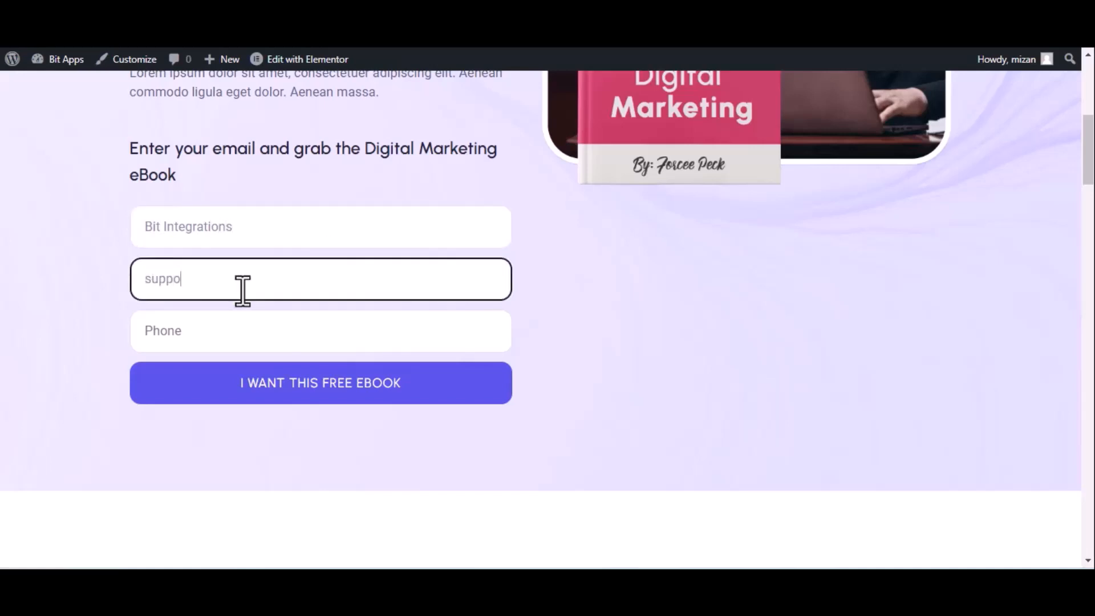
click(244, 329)
text(44455)
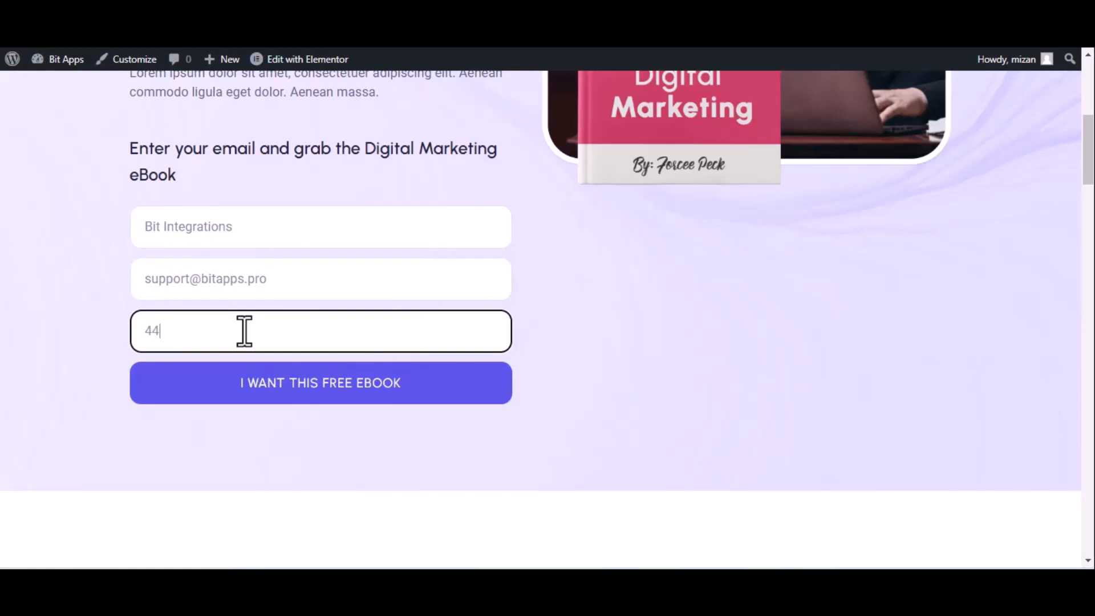
text(5666)
click(281, 384)
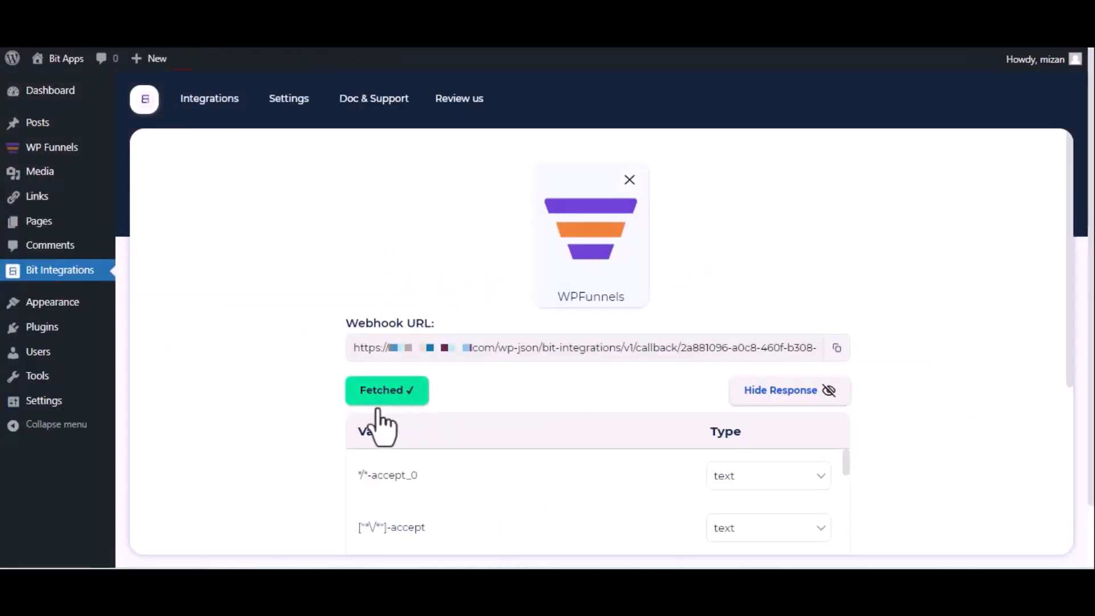
- Choose Keap as the action app and open Keap's page for the client id and secret
scroll(387, 420, down, 5)
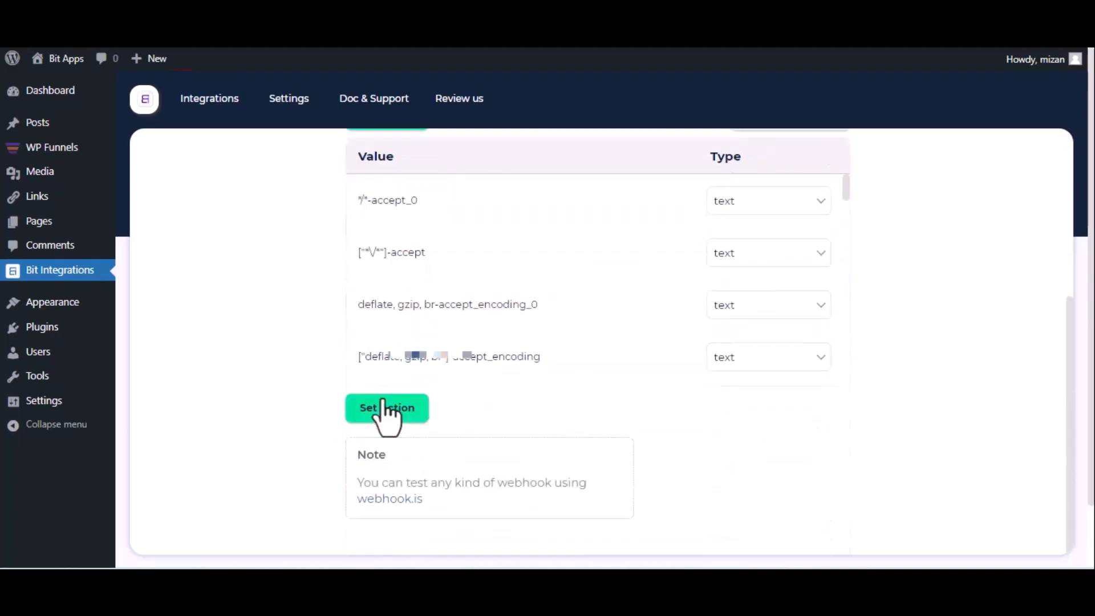
click(387, 409)
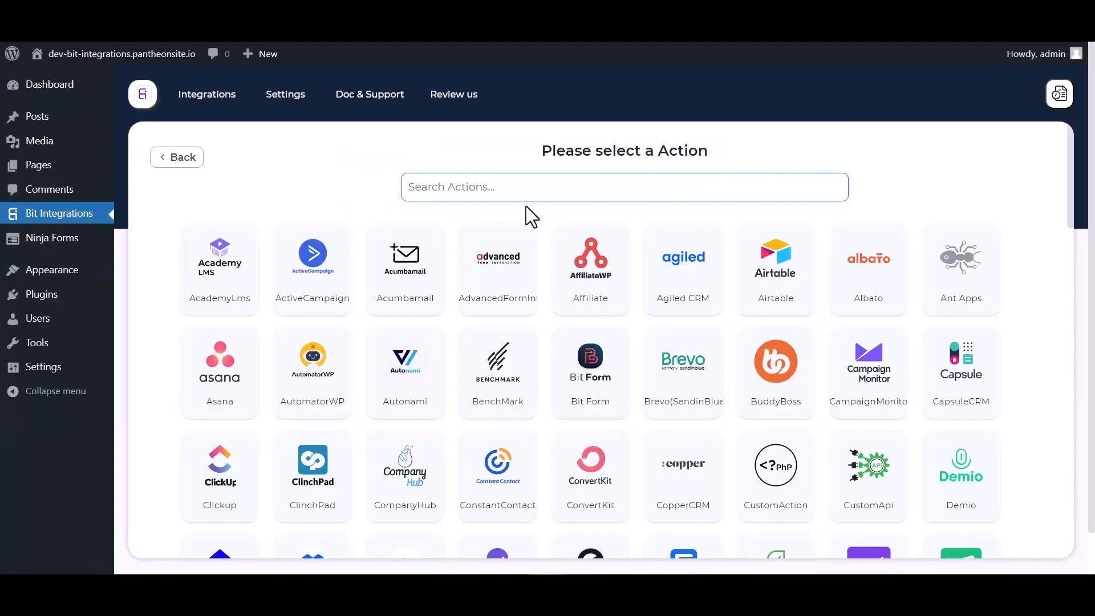
click(508, 186)
text(keap)
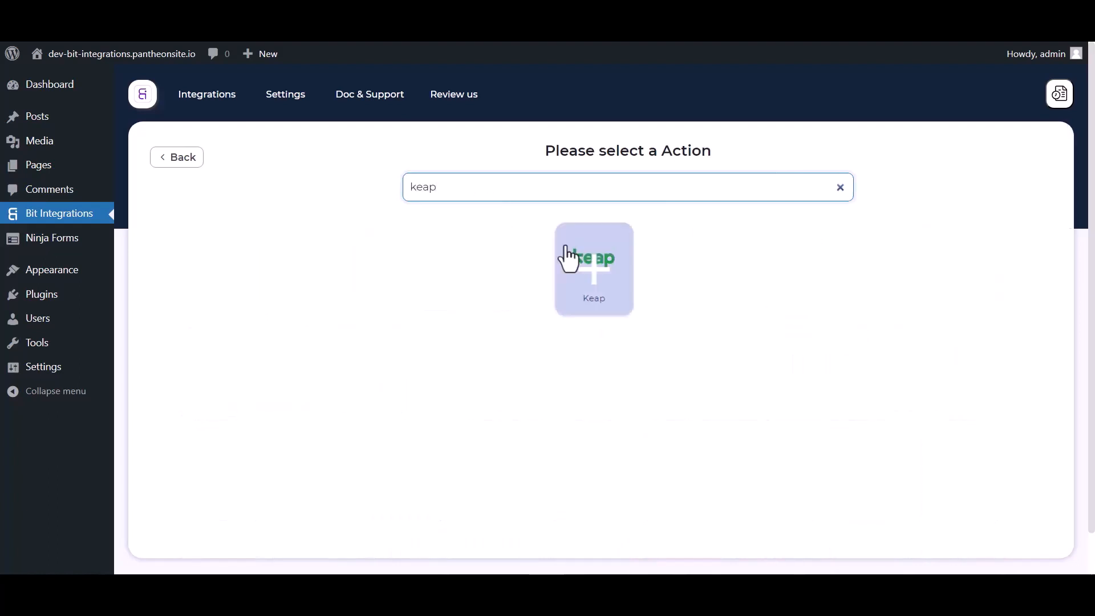
click(606, 286)
scroll(677, 277, down, 3)
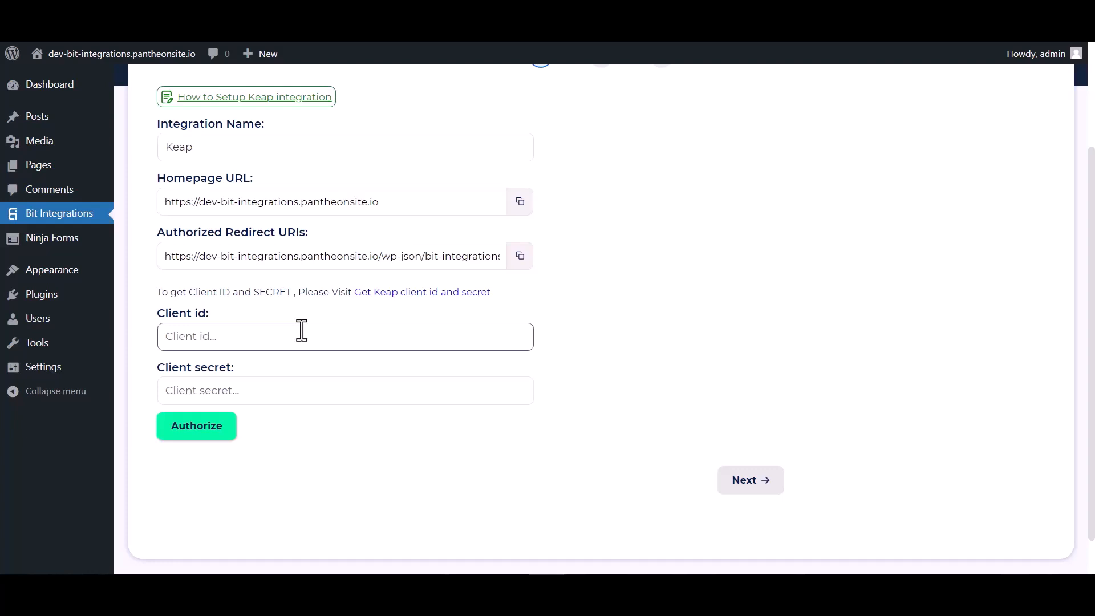
click(427, 308)
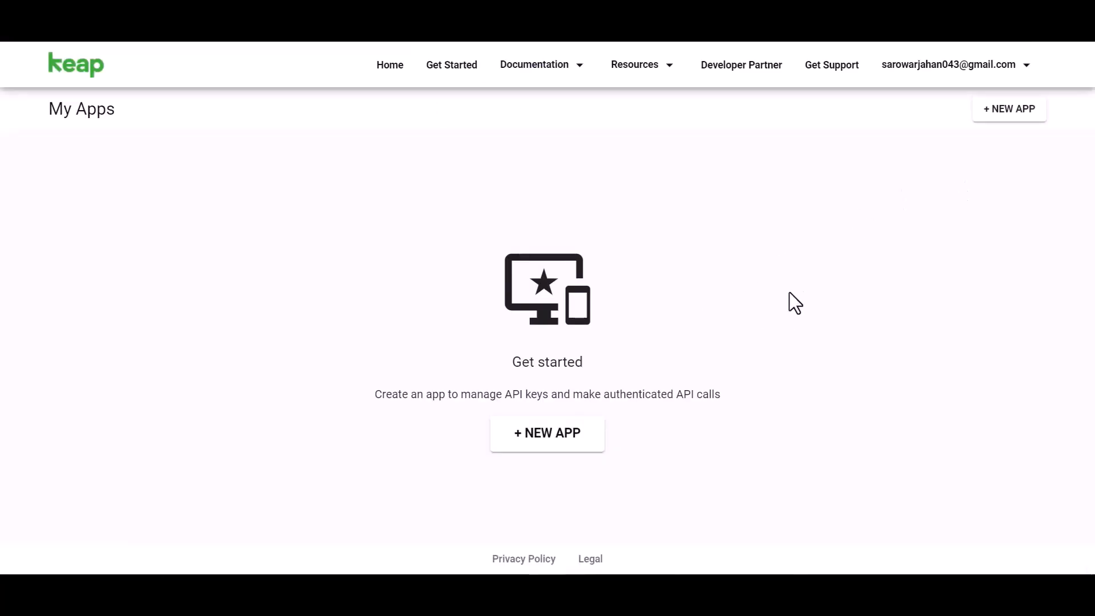
- Create a Keap app named 'Bit Integrations' with Keap 150k enabled, then reveal its API secret
click(557, 440)
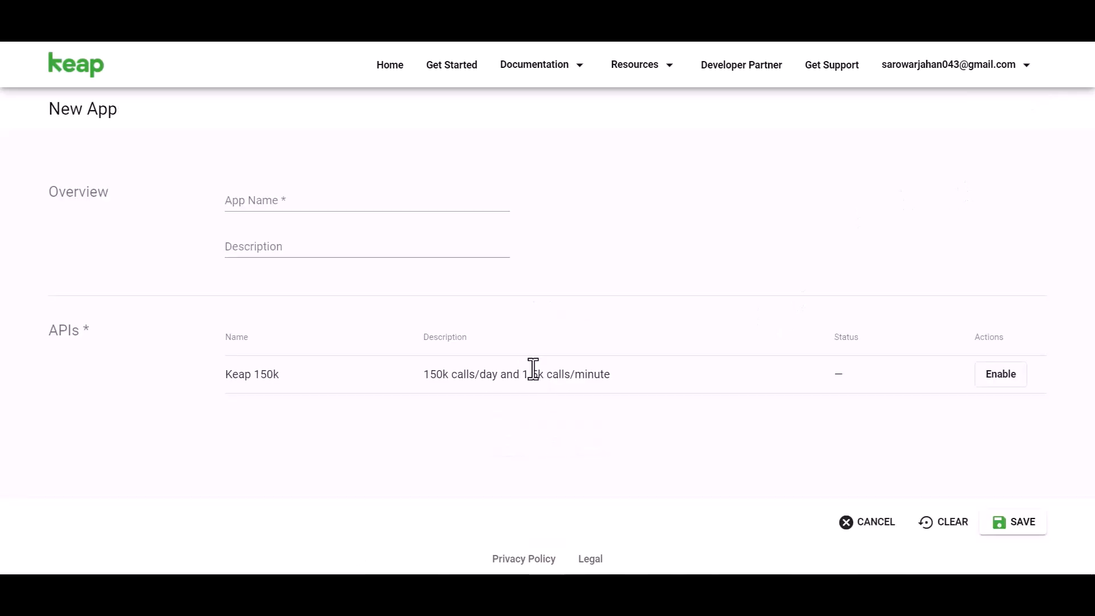
click(283, 203)
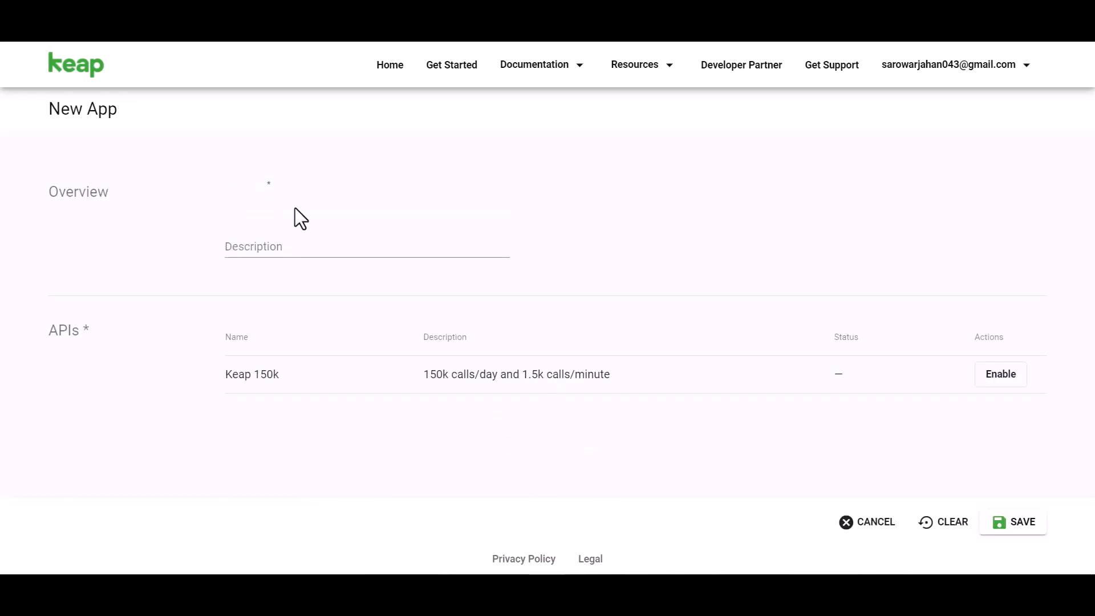
text(Bit Integrations)
click(989, 375)
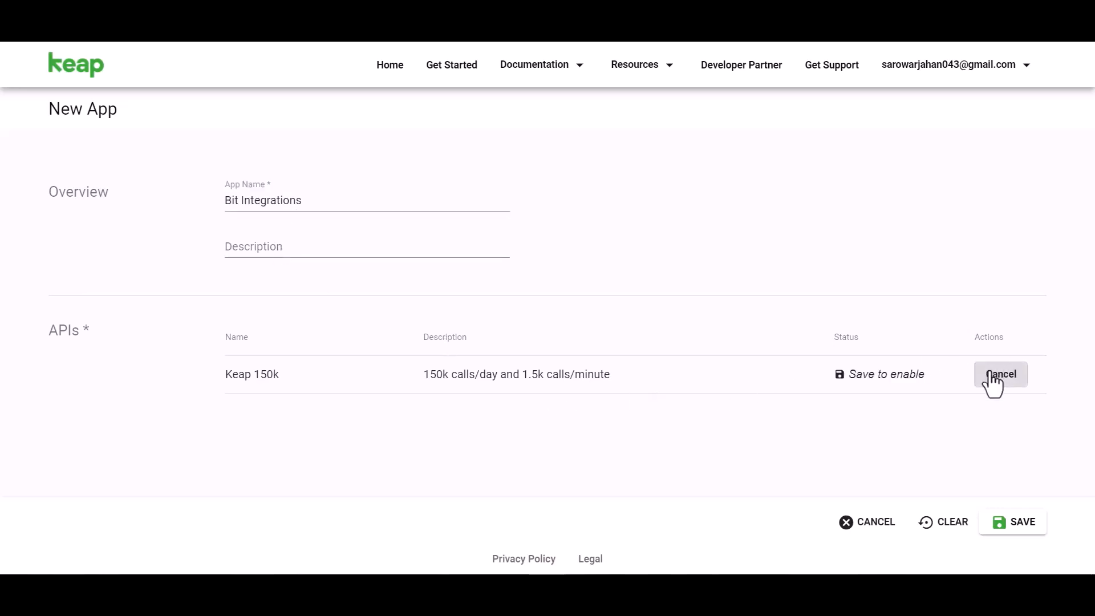
click(1017, 522)
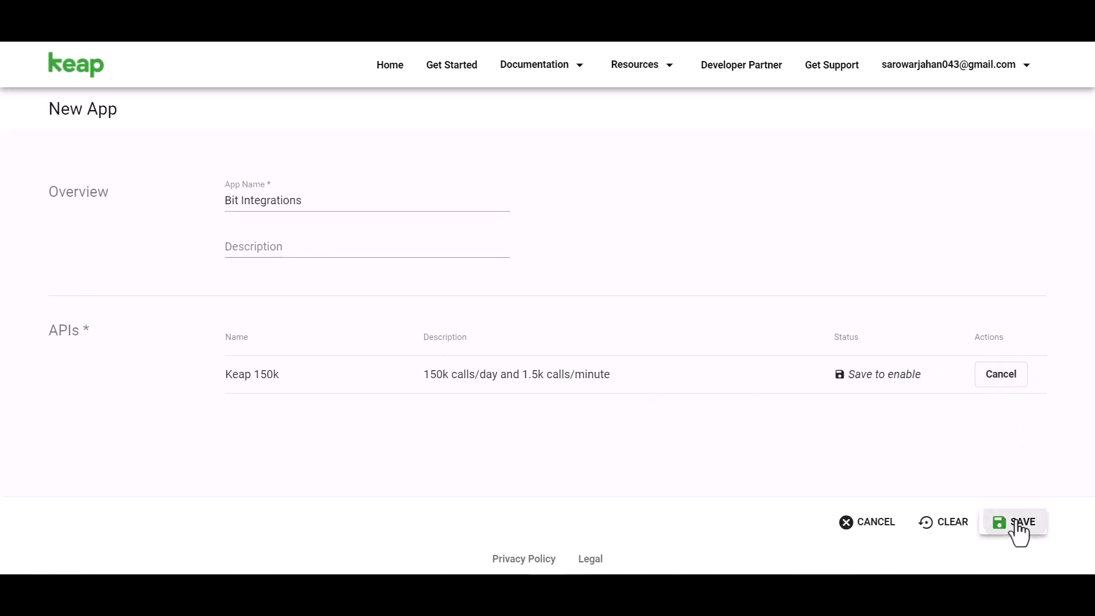
scroll(618, 275, down, 2)
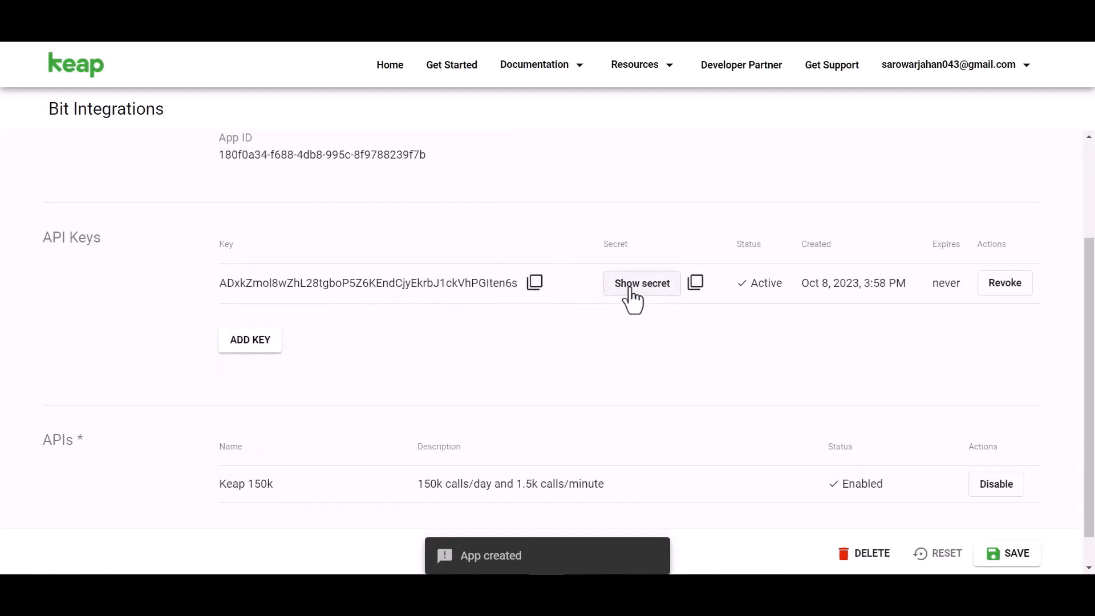
click(629, 285)
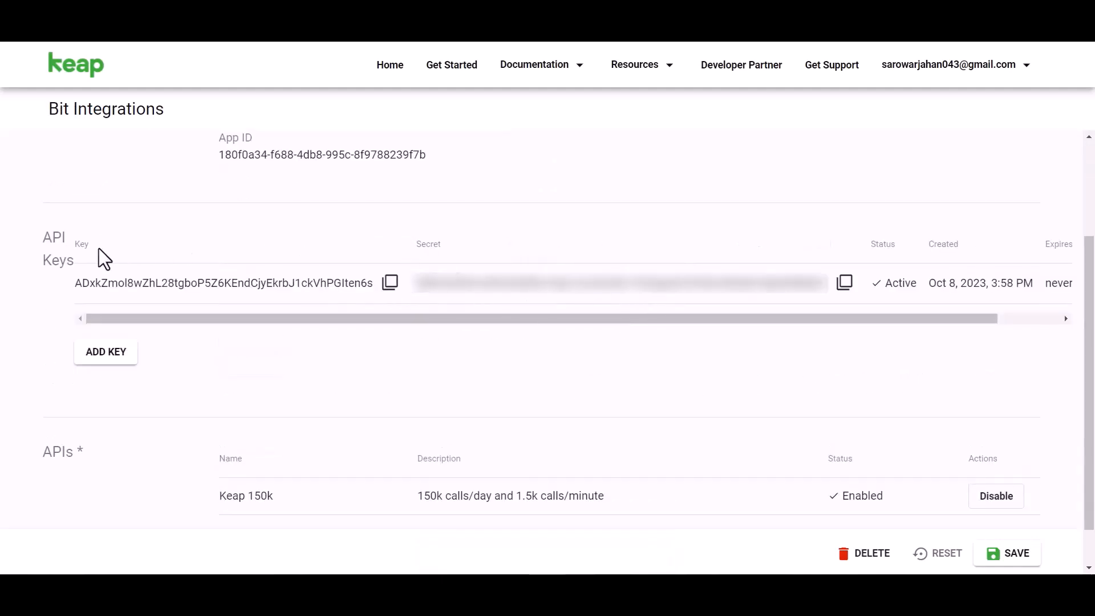
- Use the Keap API key and secret as Client id and Client secret, then authorize and allow access
click(390, 287)
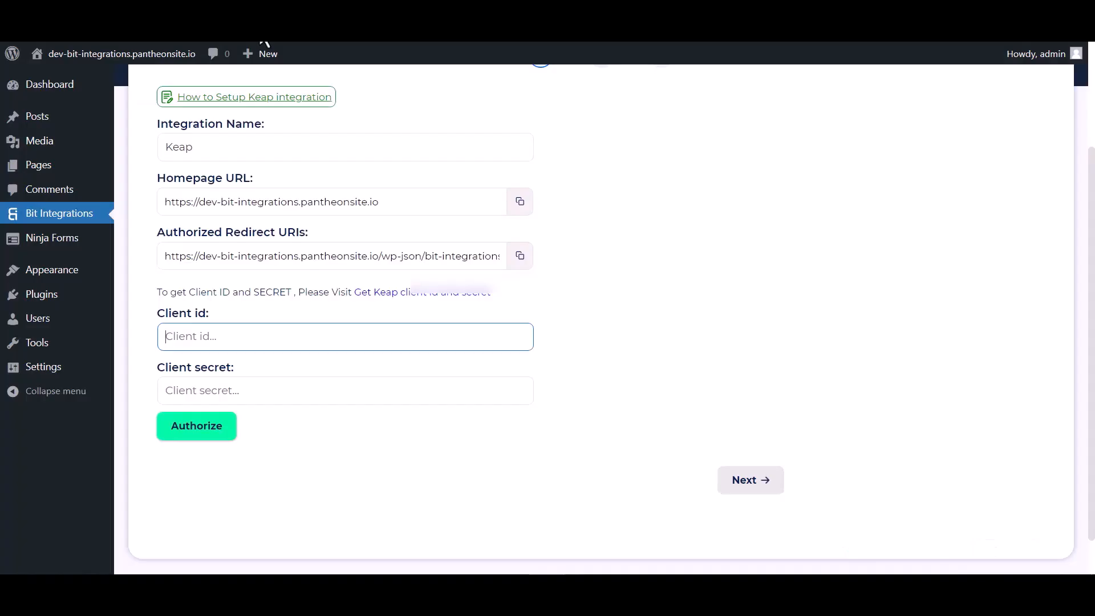
key(ctrl+v)
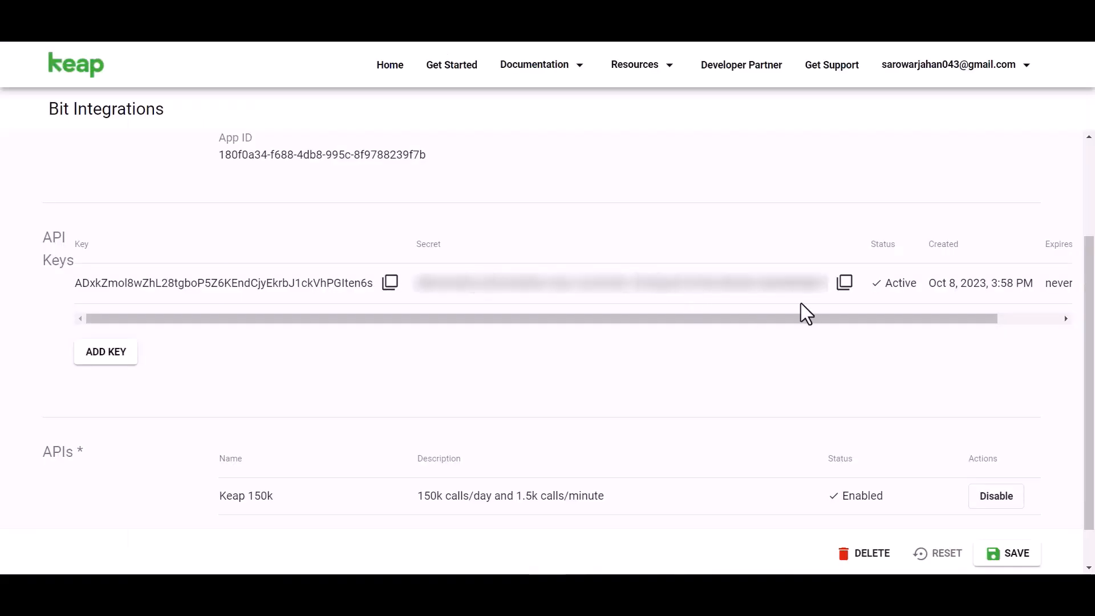
click(844, 283)
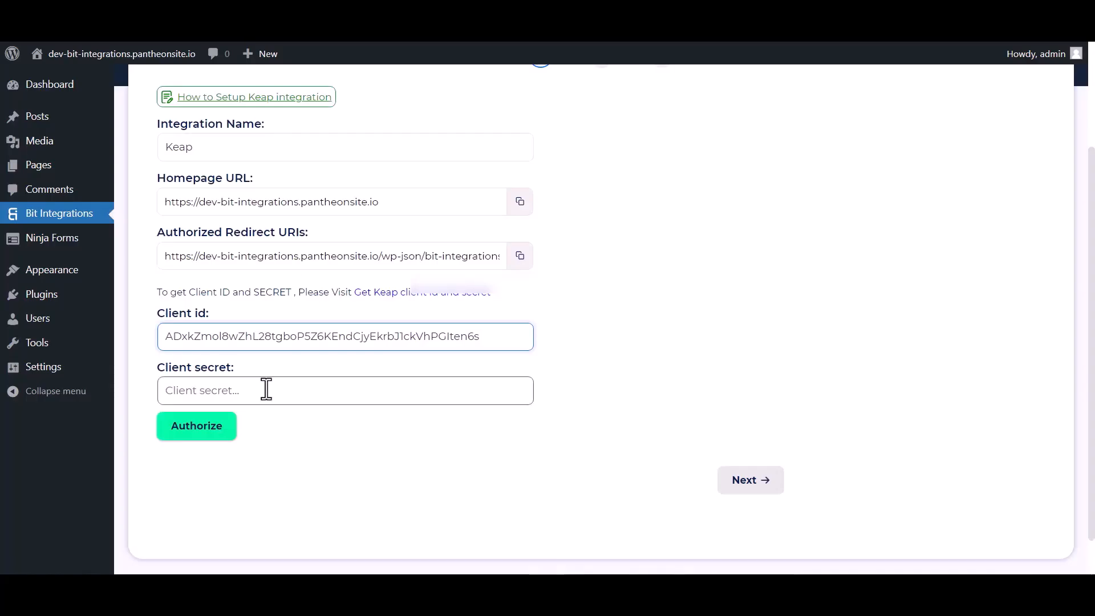
click(228, 391)
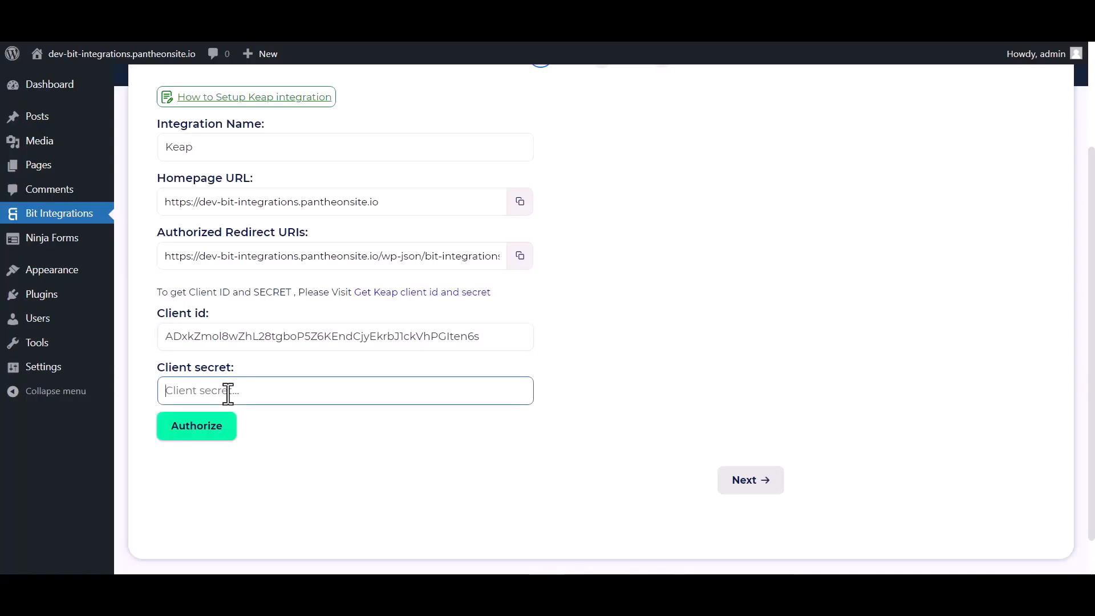
key(ctrl+v)
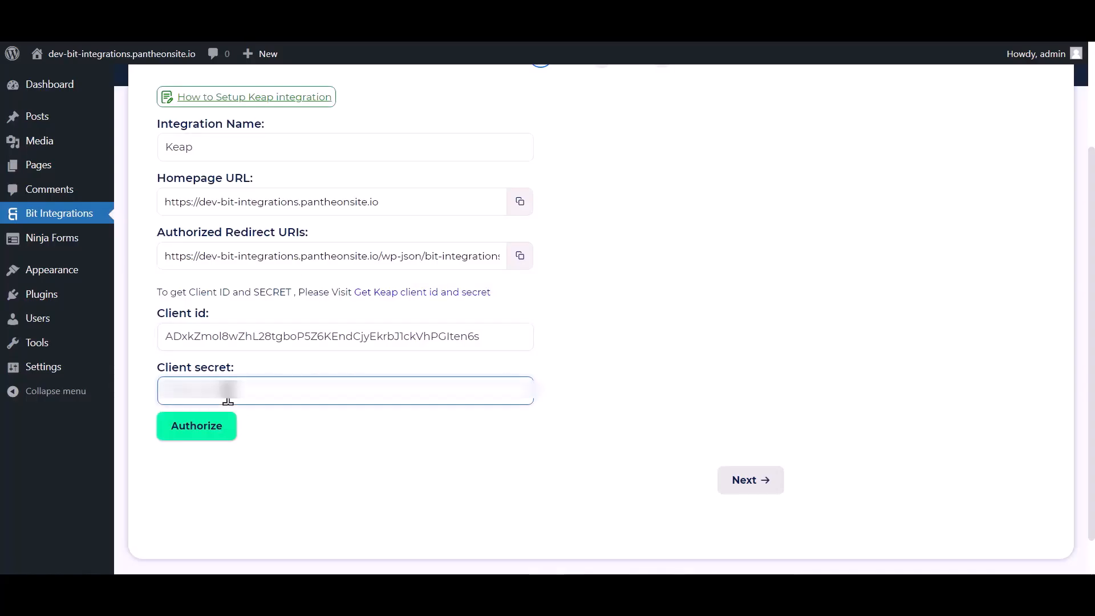
click(207, 433)
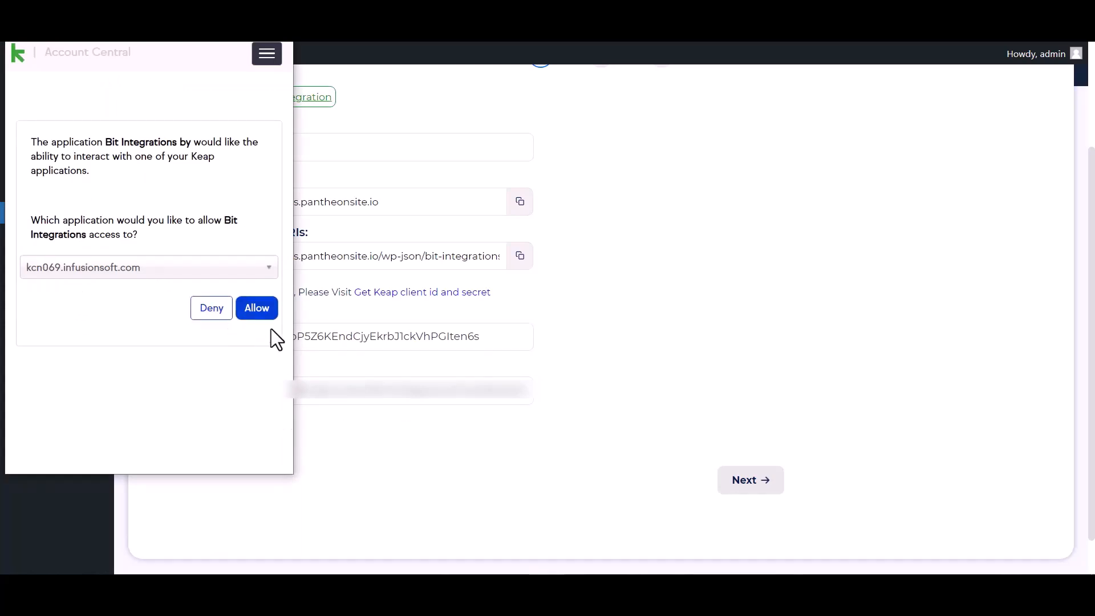
click(264, 323)
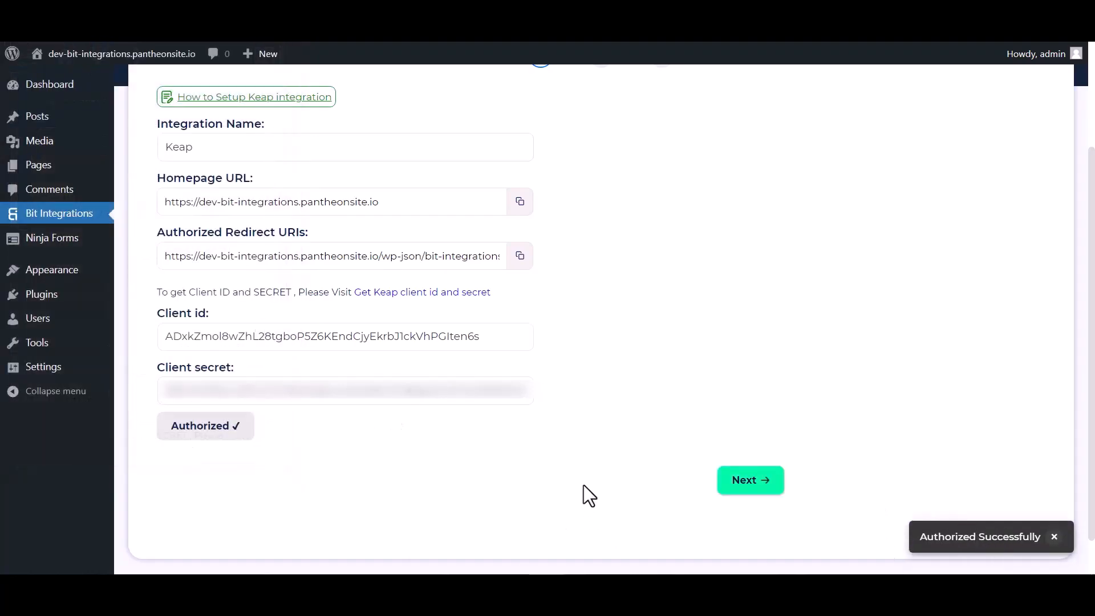
- Map the First Name and Email form fields to Keap
click(748, 481)
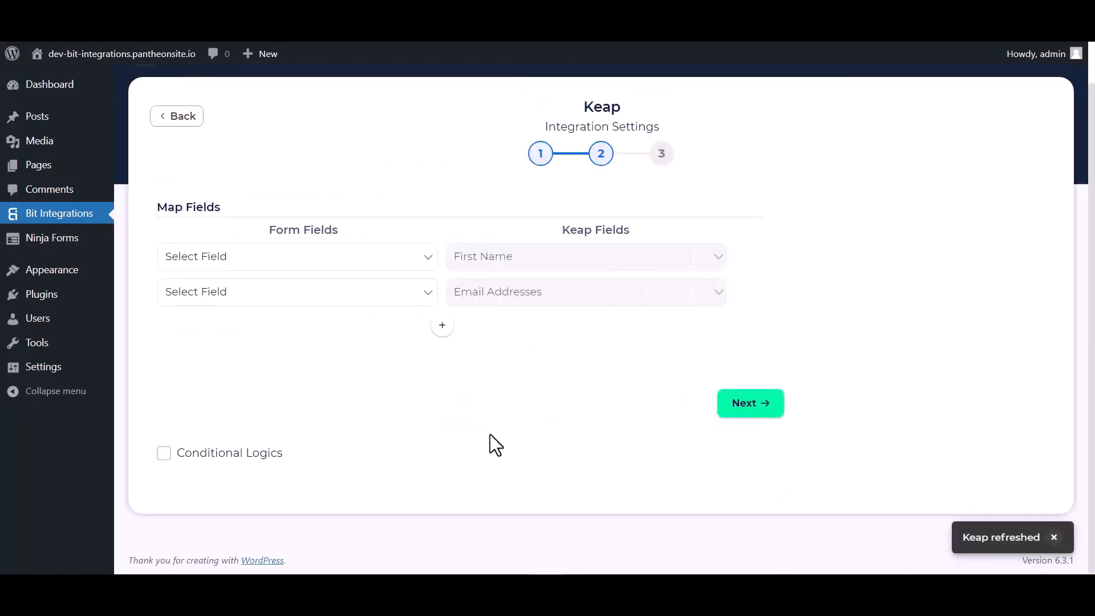
click(288, 260)
click(218, 306)
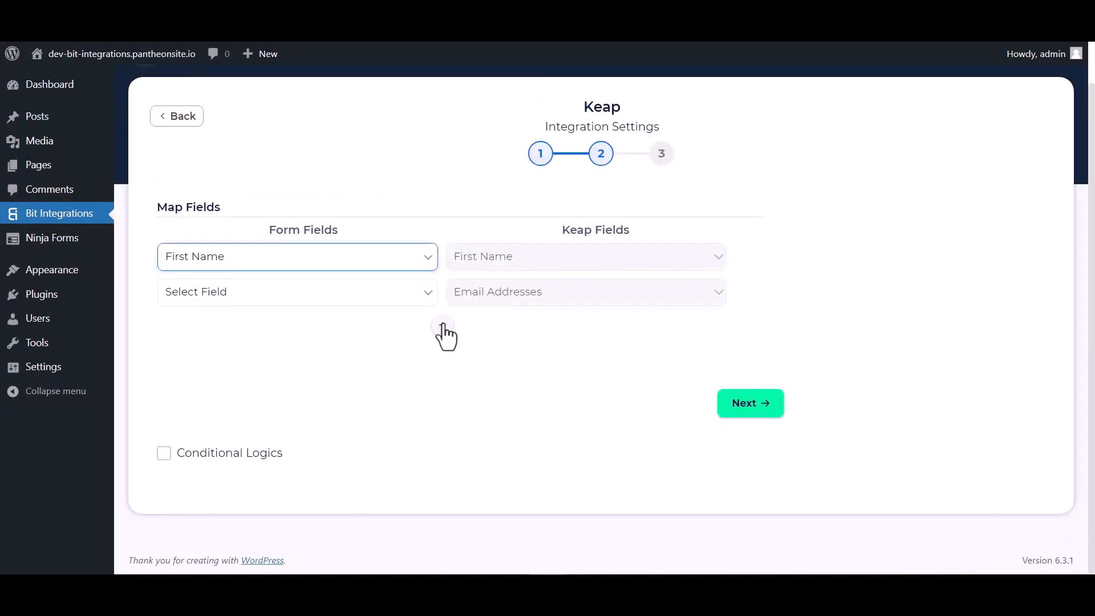
click(369, 297)
click(200, 368)
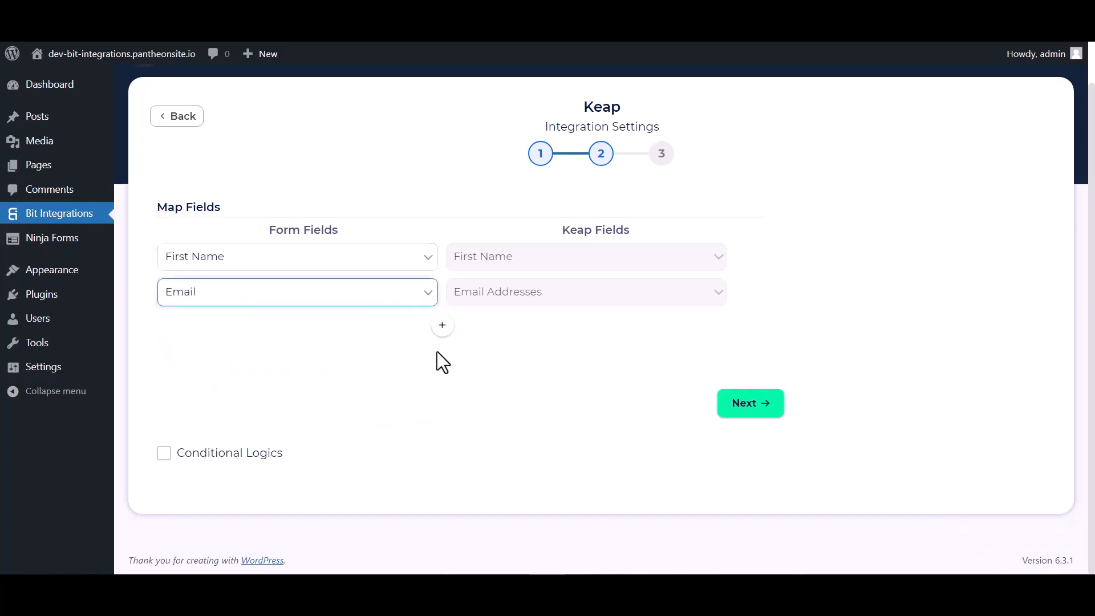
- Add mapping rows linking Keap Last Name to Last Name and Phone Numbers to Phone
click(442, 325)
click(486, 330)
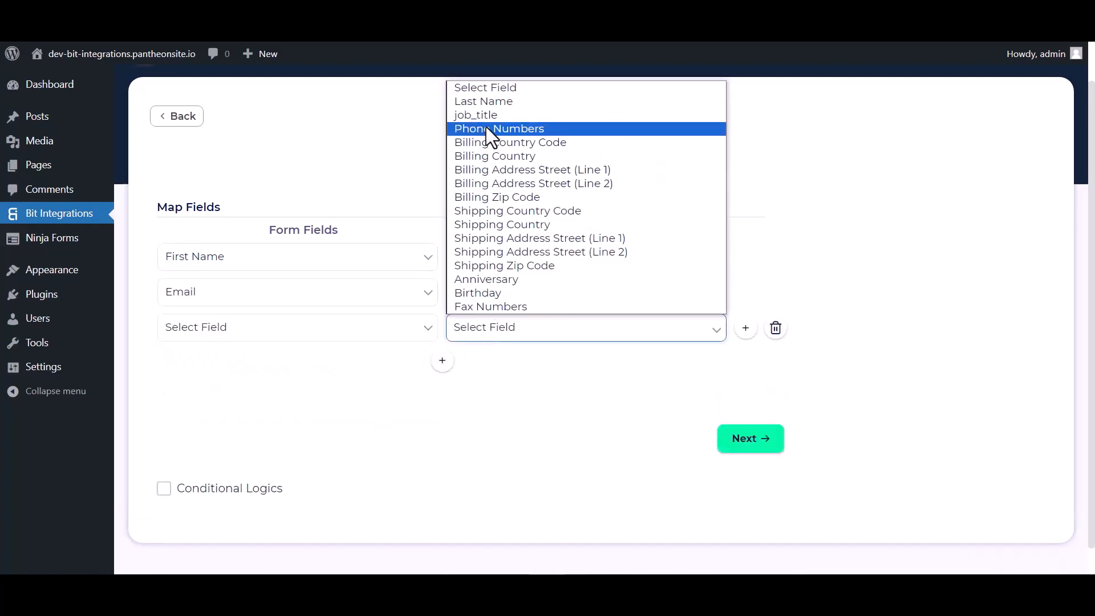
click(491, 101)
click(374, 336)
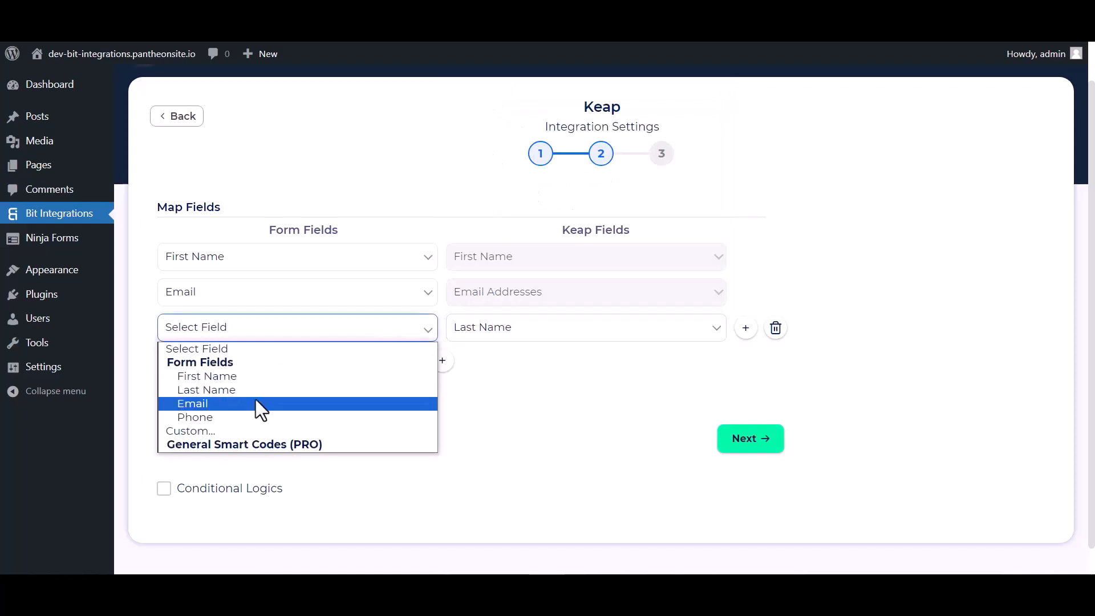
click(205, 392)
click(442, 361)
click(480, 365)
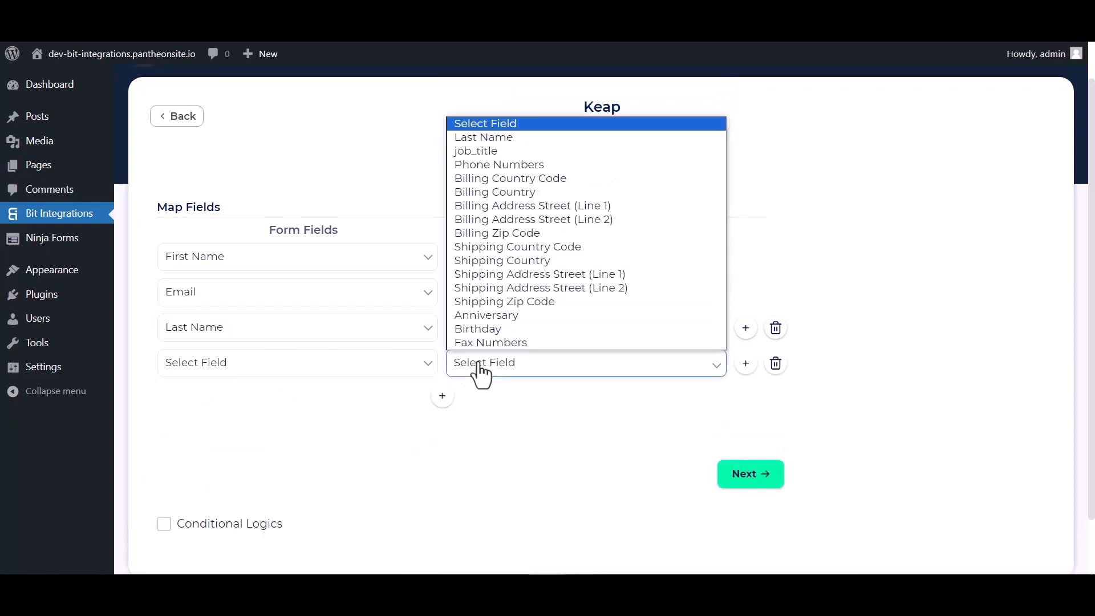
click(482, 165)
click(394, 371)
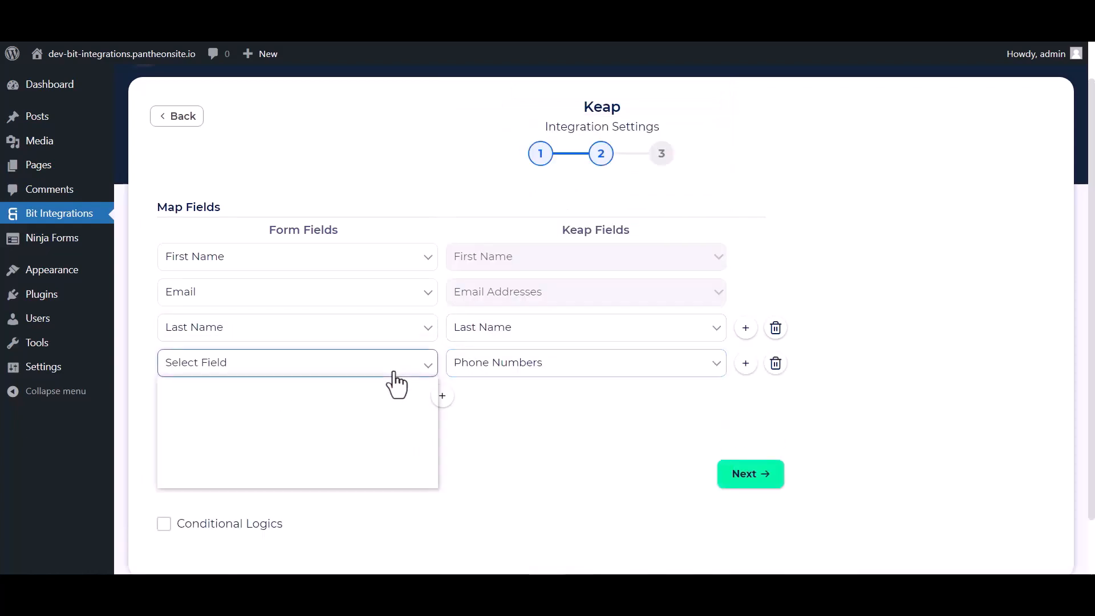
click(197, 451)
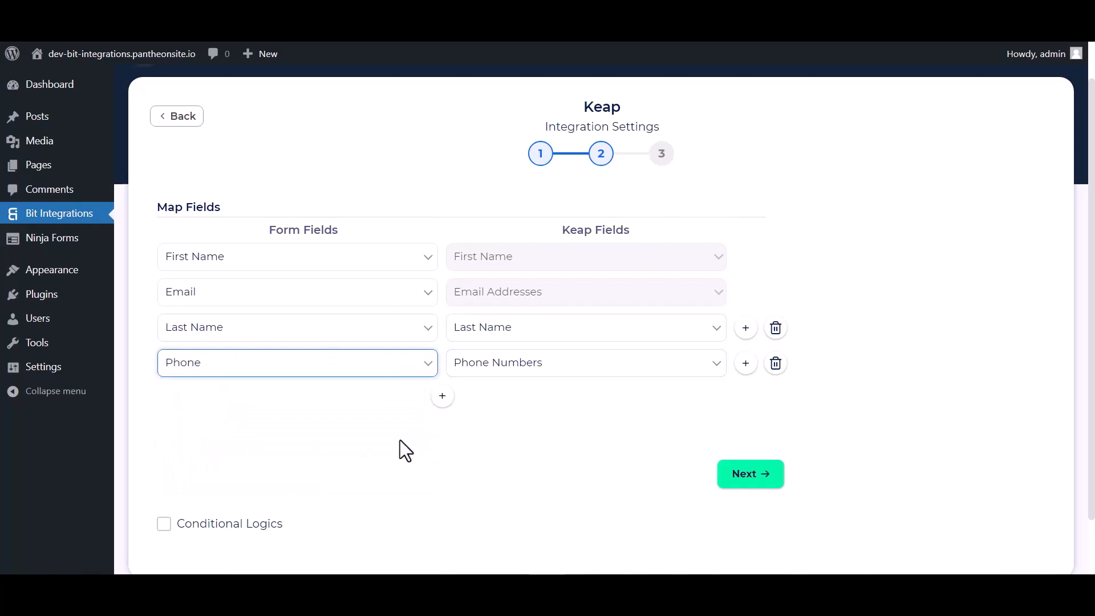
- Leave conditional logic off, then finish and save the Keap integration
scroll(399, 440, down, 1)
click(163, 462)
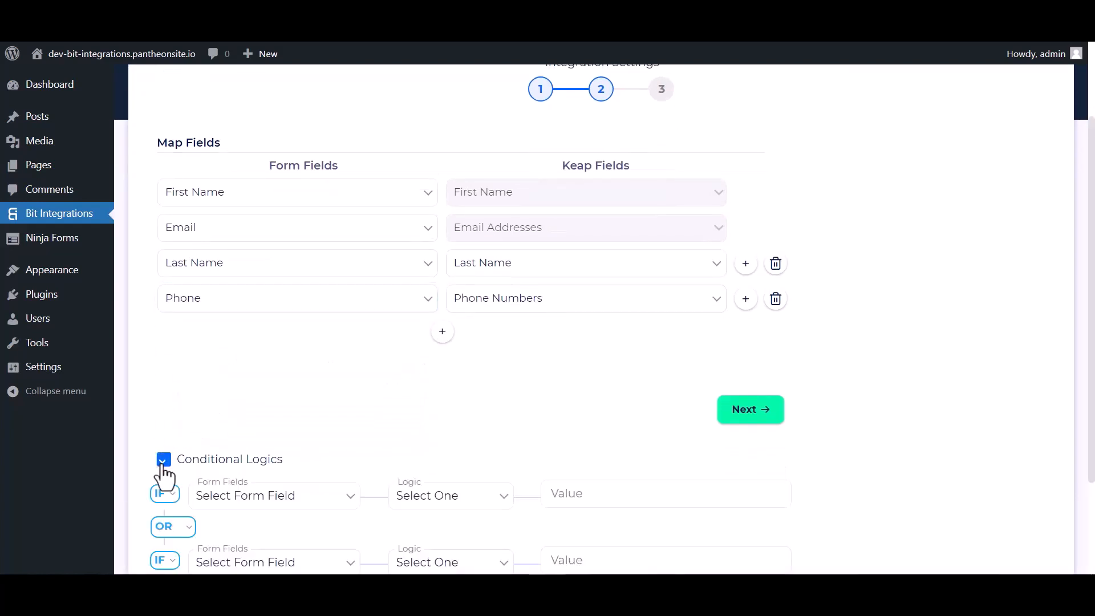
scroll(576, 388, down, 2)
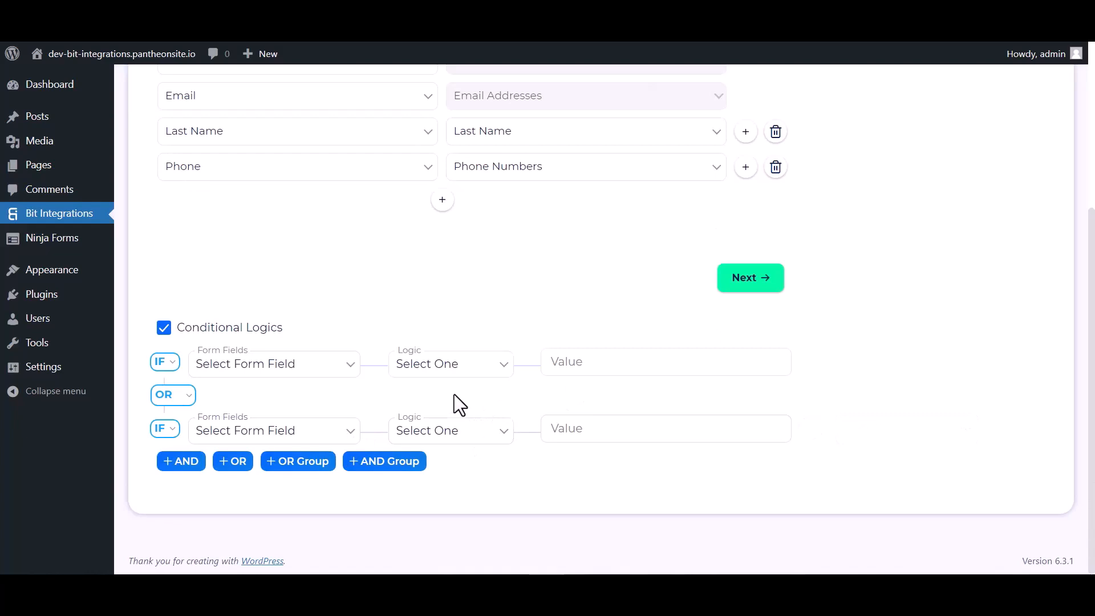
click(167, 330)
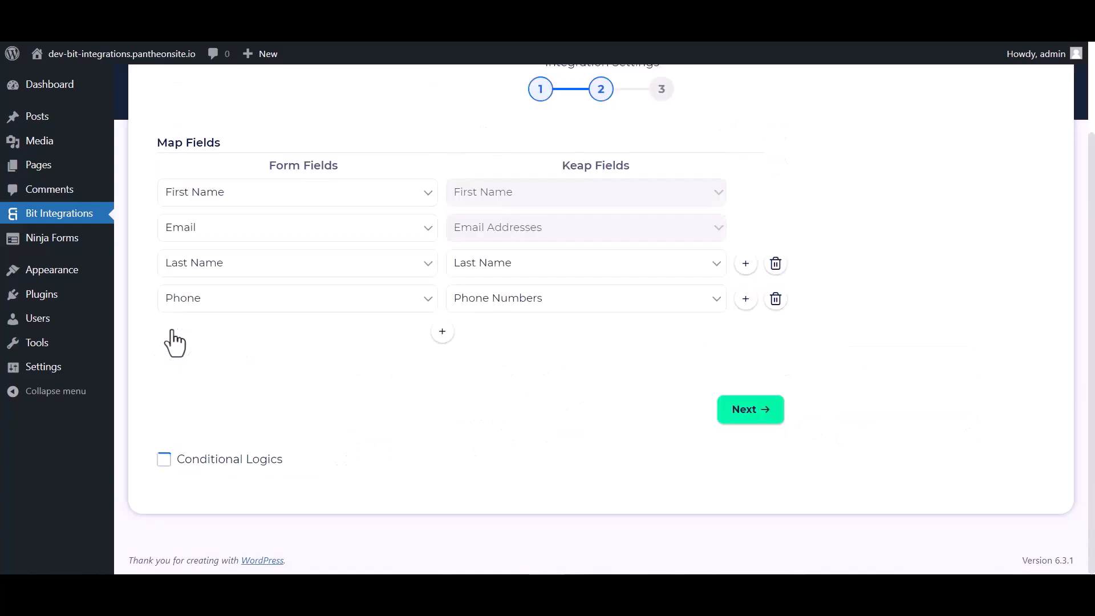
click(753, 415)
click(598, 272)
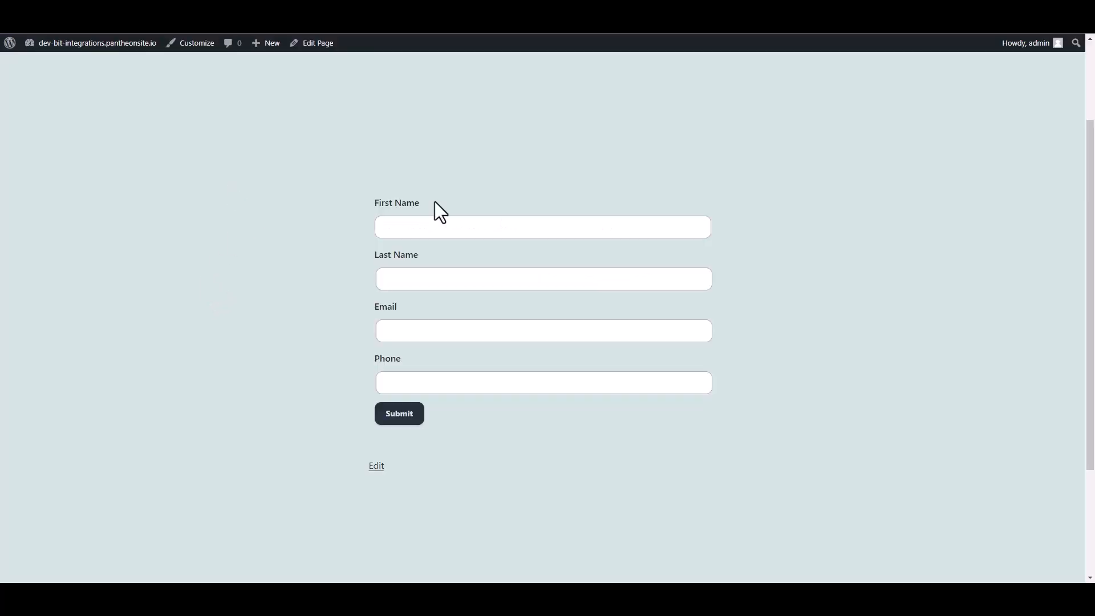
- Submit the test form with first name Bit, last name Integrations, a support e-mail and phone number
click(493, 226)
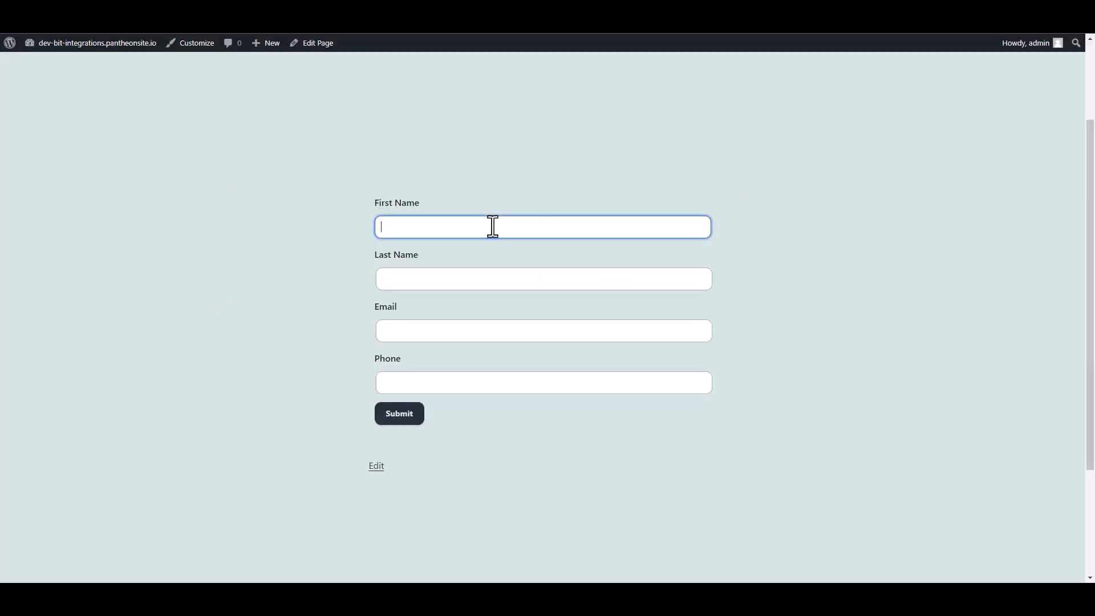
click(461, 273)
text(Integrations)
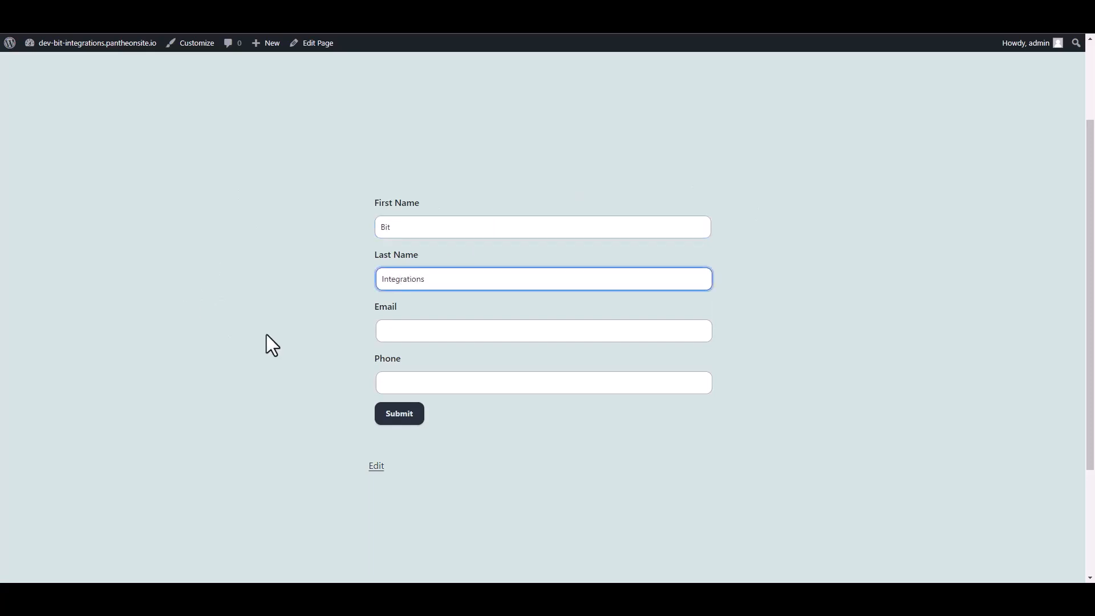
click(392, 332)
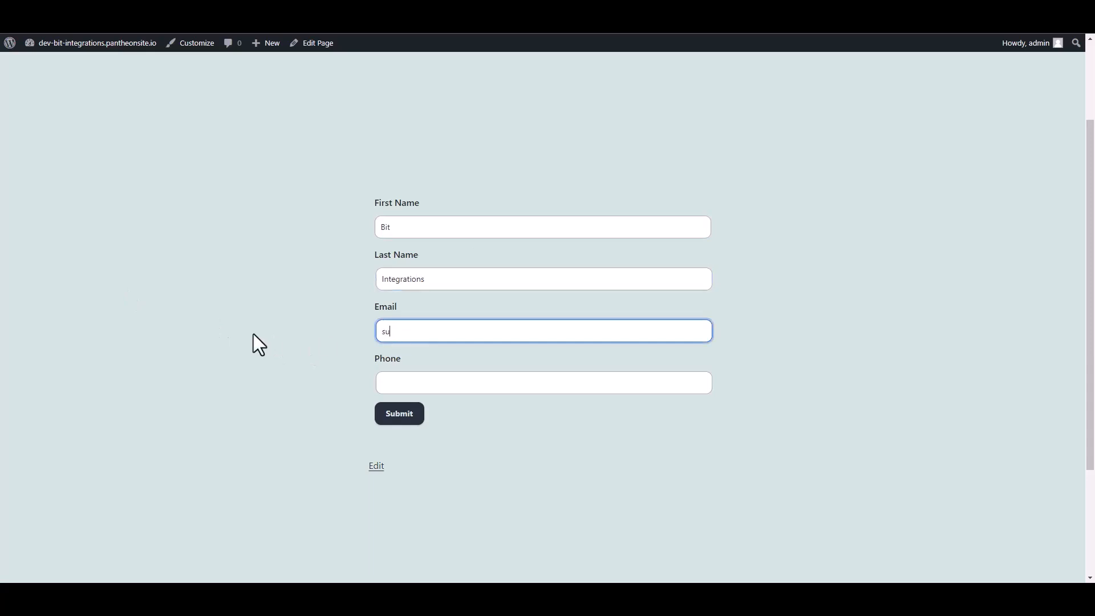
click(399, 382)
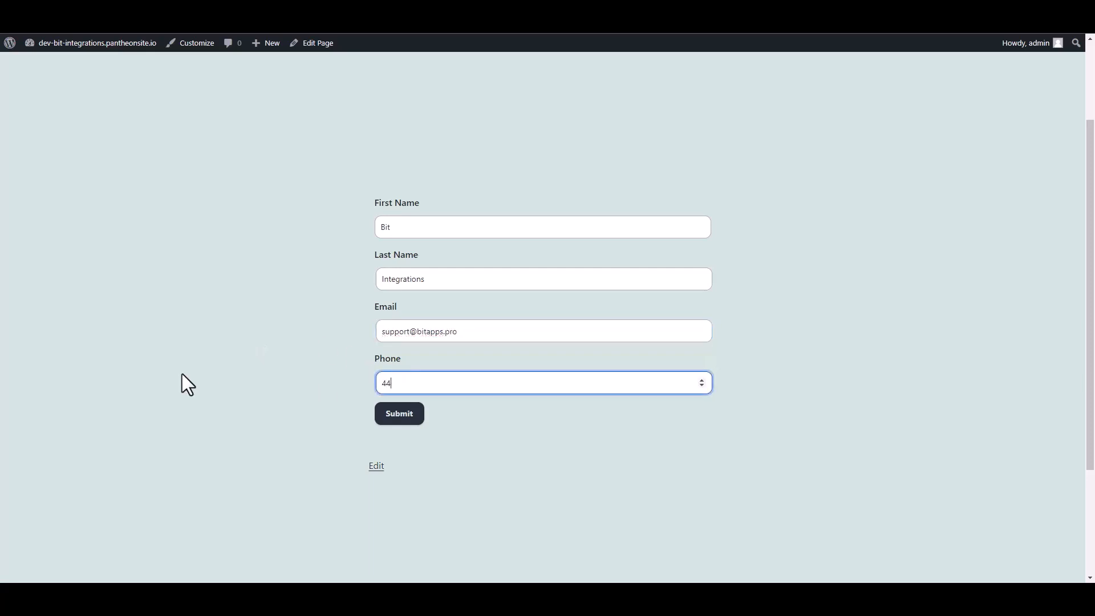
text(444555666)
click(404, 414)
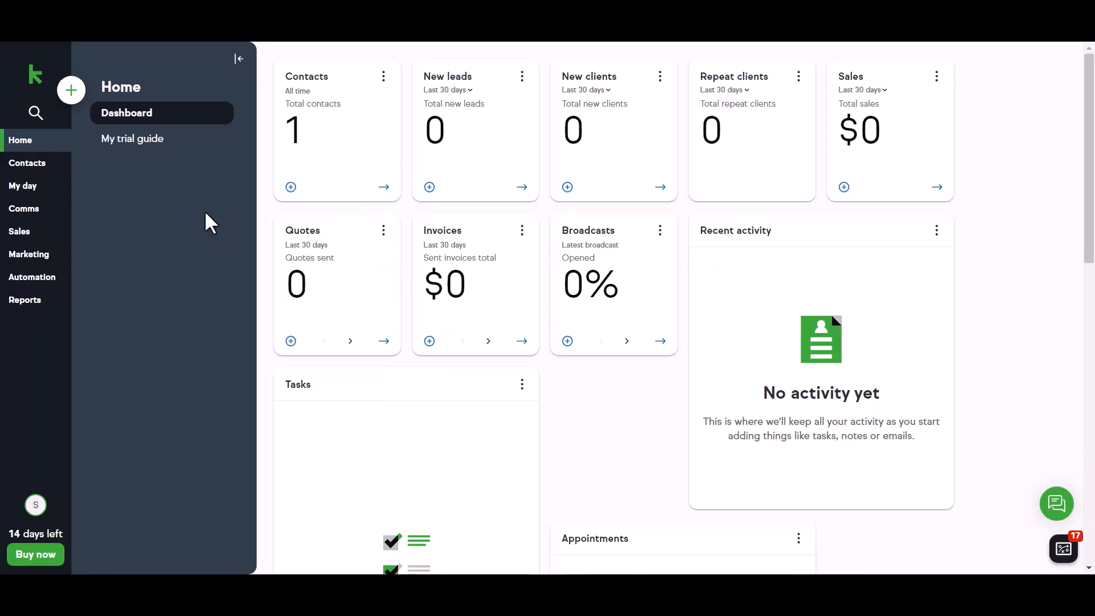
- Open the Bit contact from Keap's Contacts list and review its submitted details
click(48, 166)
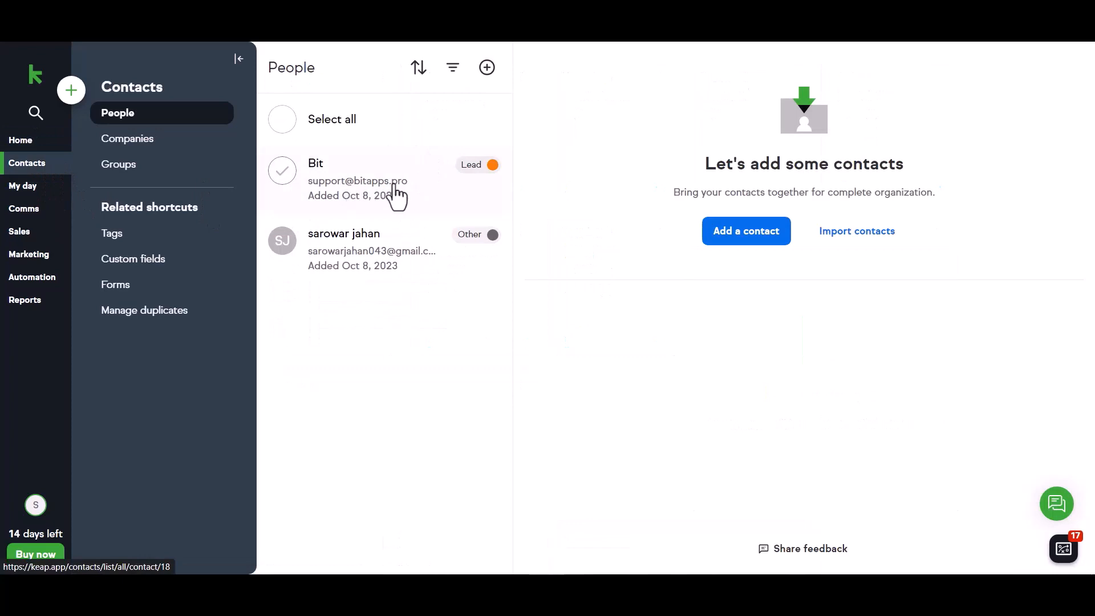
click(336, 185)
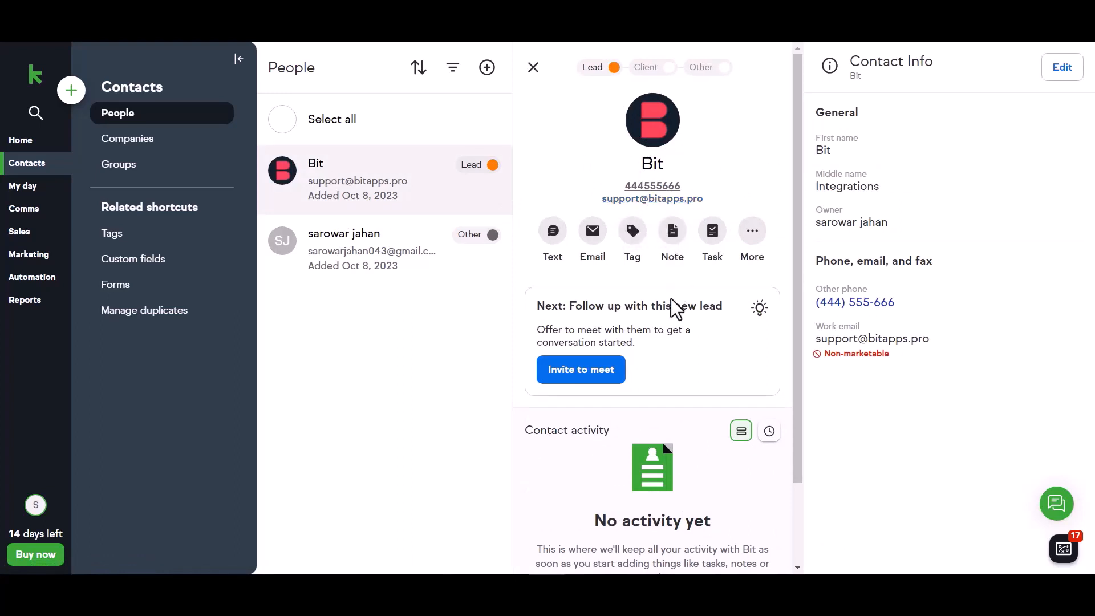
scroll(673, 306, down, 2)
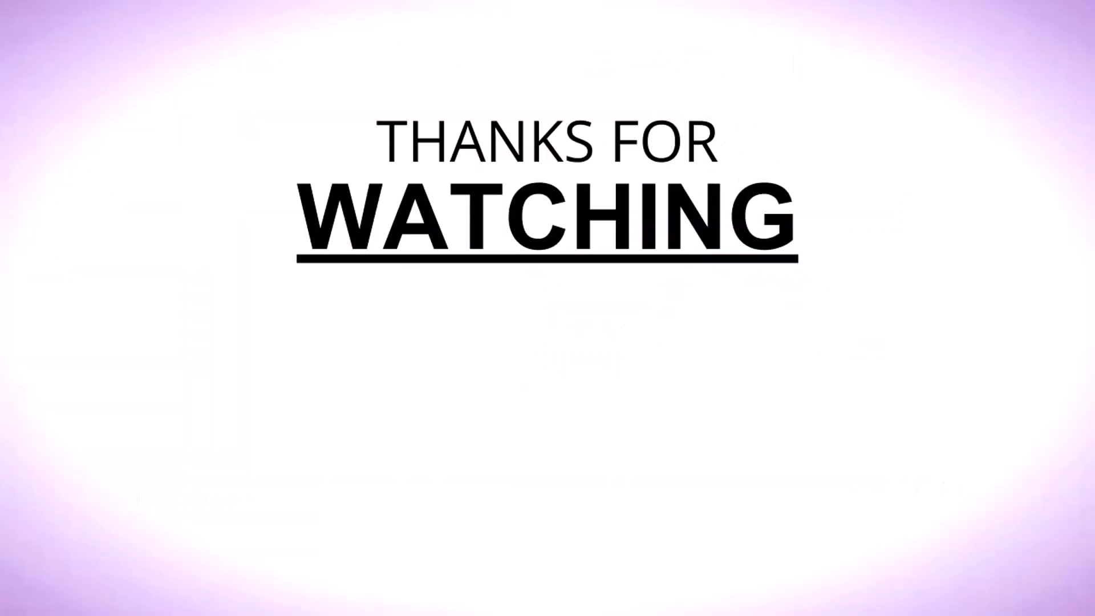